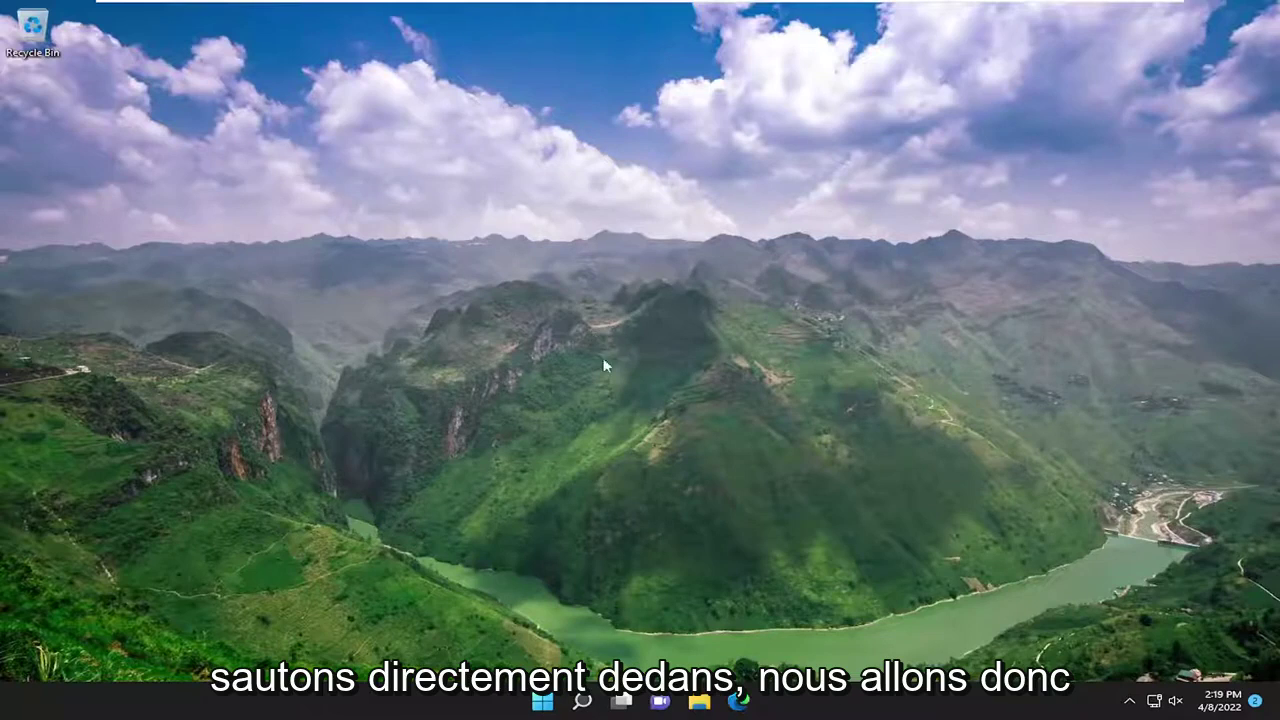
- Switch off Allow downloads from other PCs in Windows Update's Delivery Optimization, then close Settings
{"action": "left_click", "coordinate": [581, 701]}
{"action": "type", "text": "updae"}
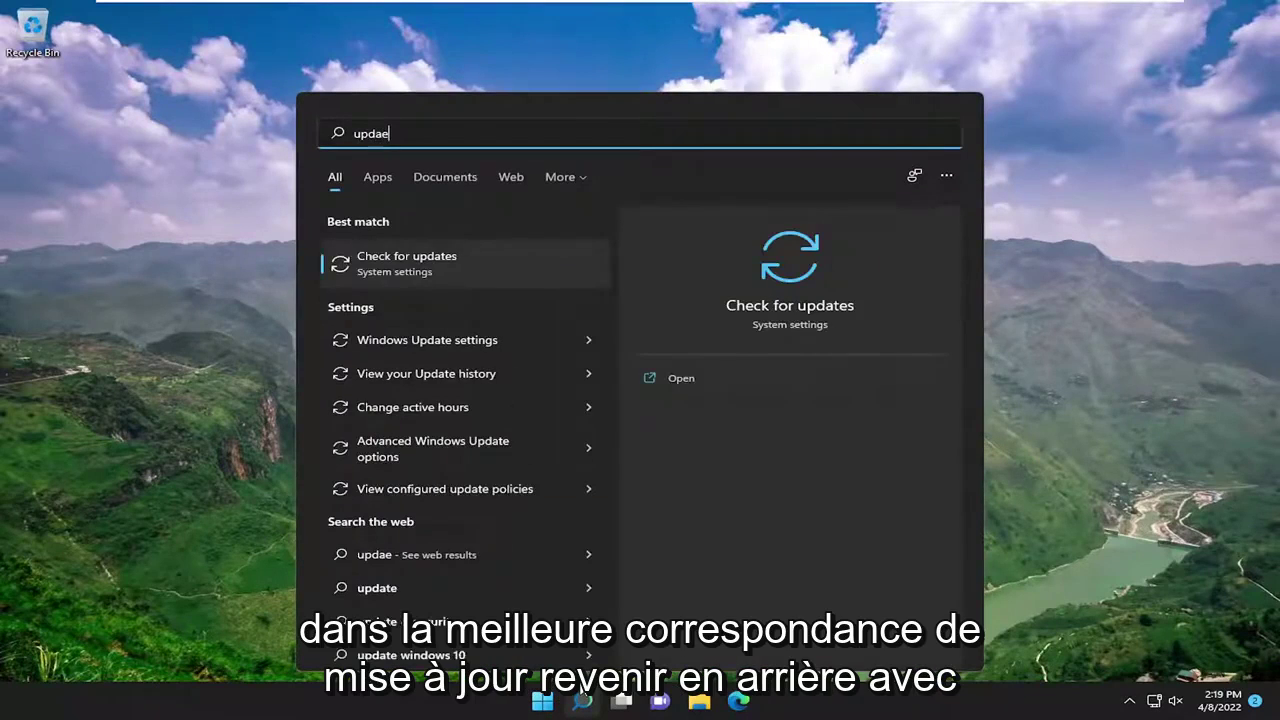
{"action": "key", "text": "BackSpace"}
{"action": "type", "text": "te"}
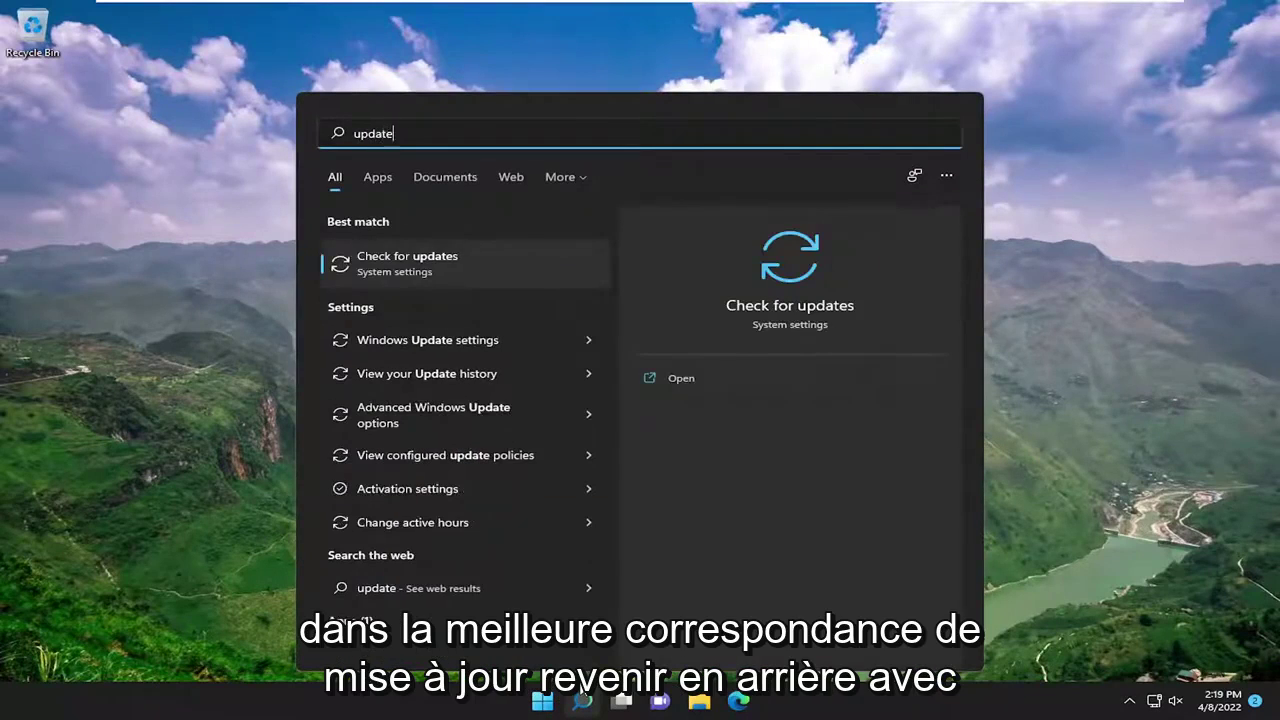
{"action": "left_click", "coordinate": [422, 259]}
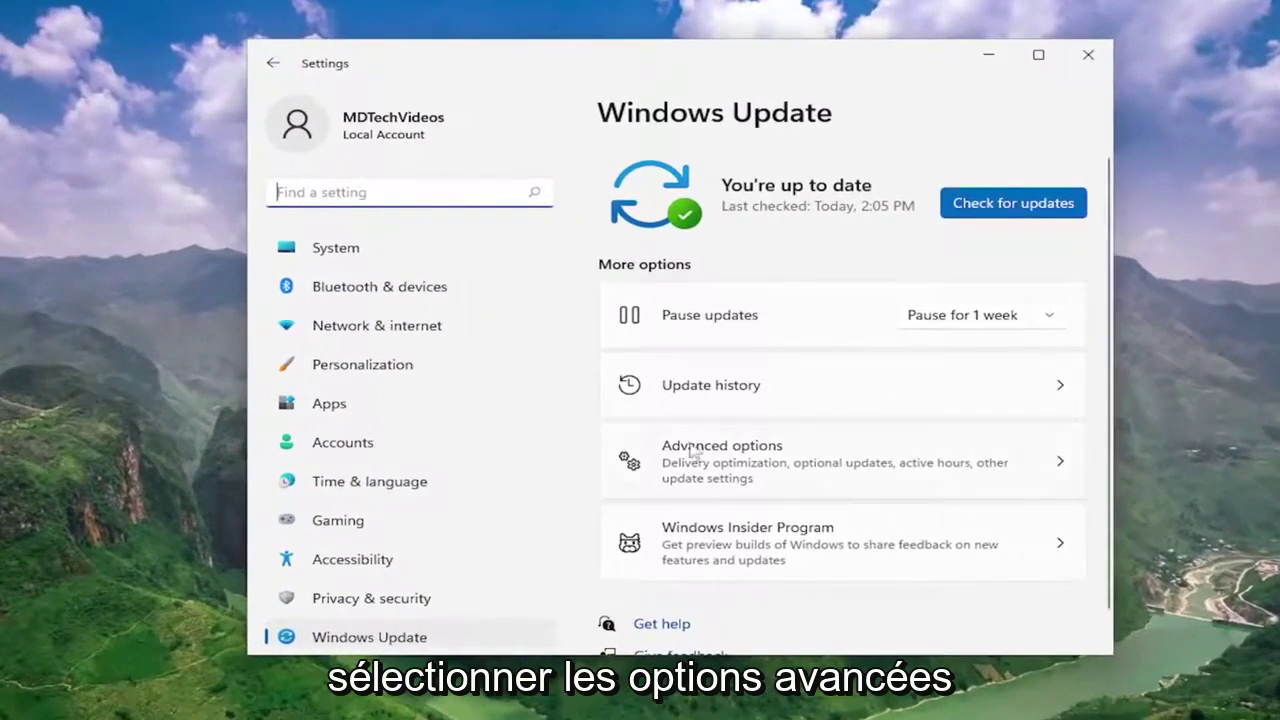
{"action": "left_click", "coordinate": [743, 458]}
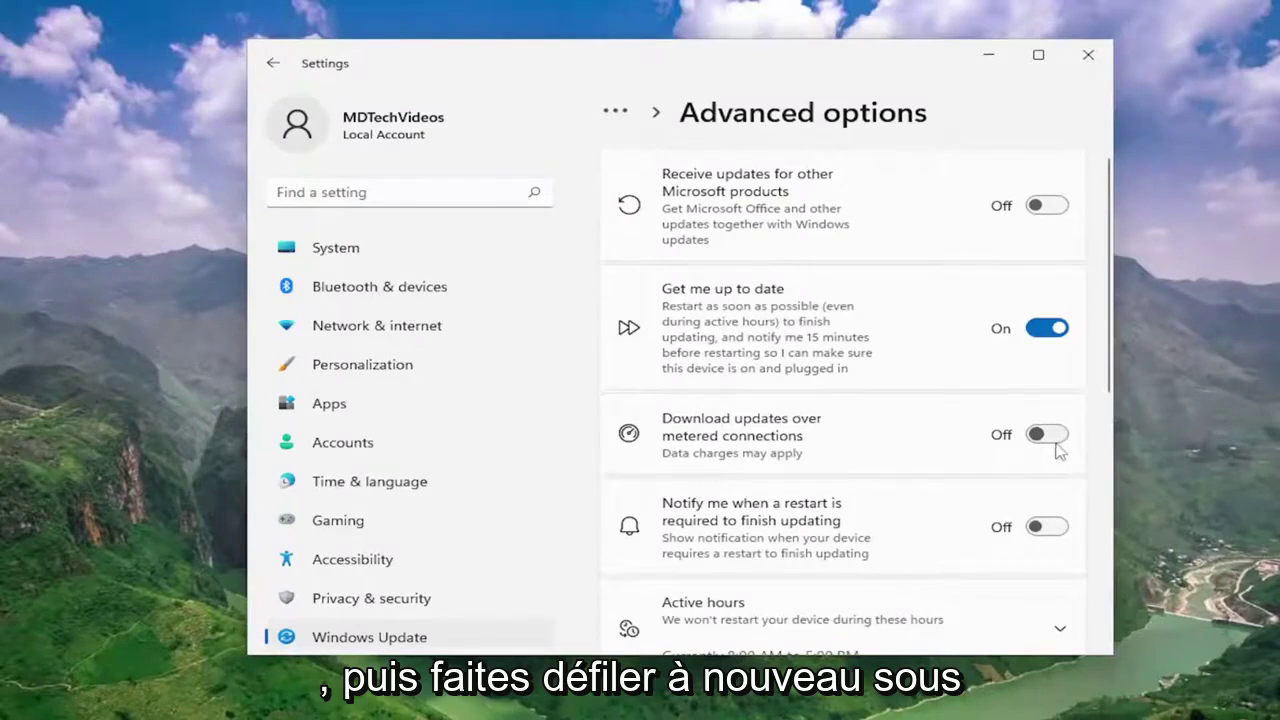
{"action": "scroll", "coordinate": [1010, 450], "scroll_direction": "down", "scroll_amount": 5}
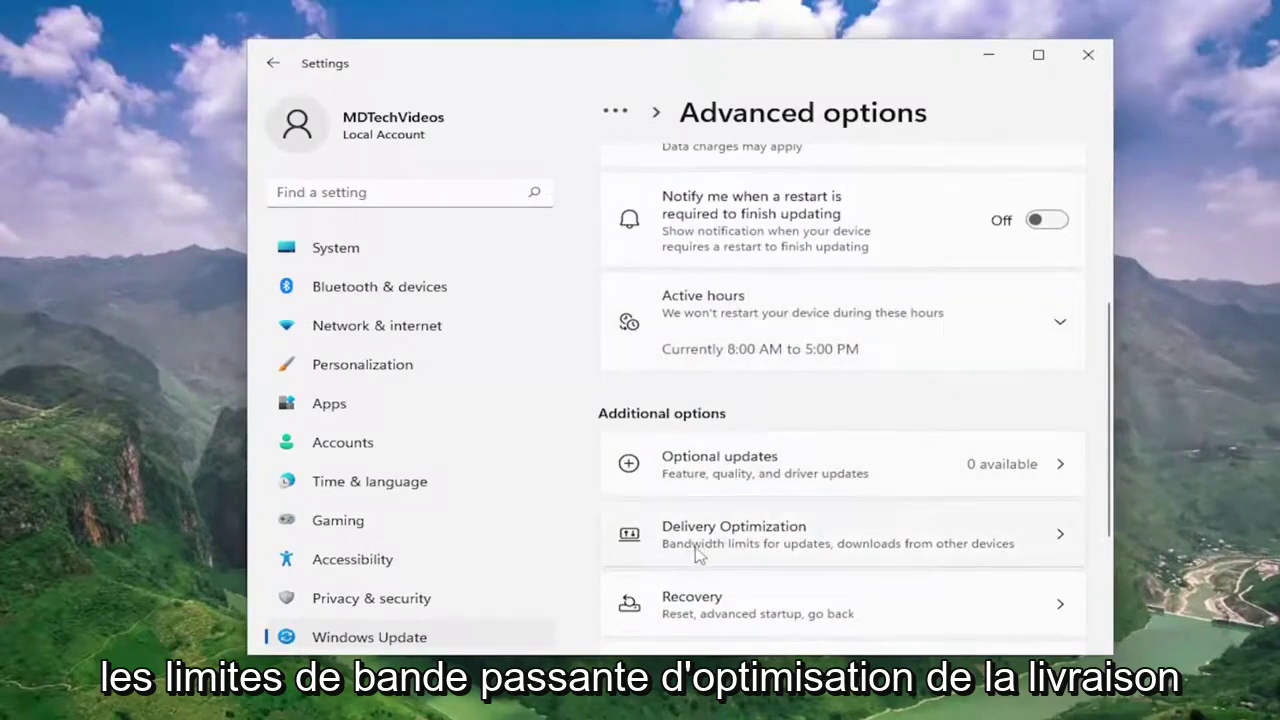
{"action": "left_click", "coordinate": [905, 543]}
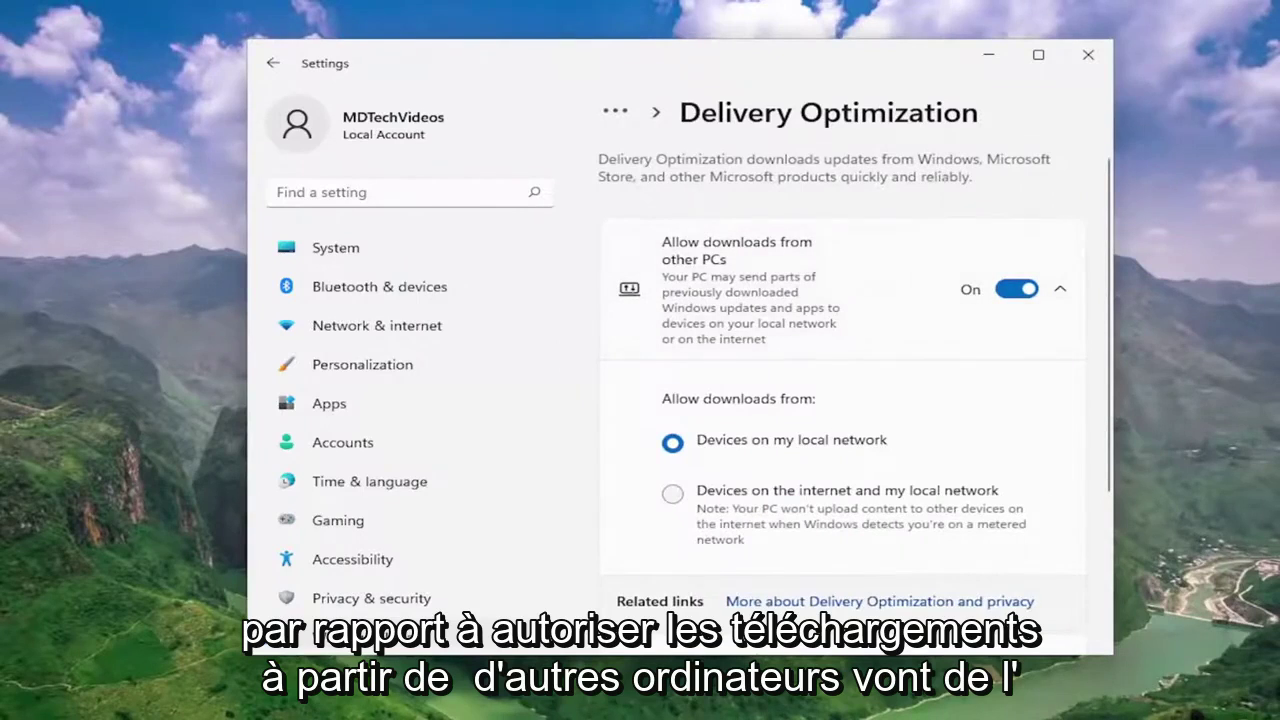
{"action": "left_click", "coordinate": [1010, 296]}
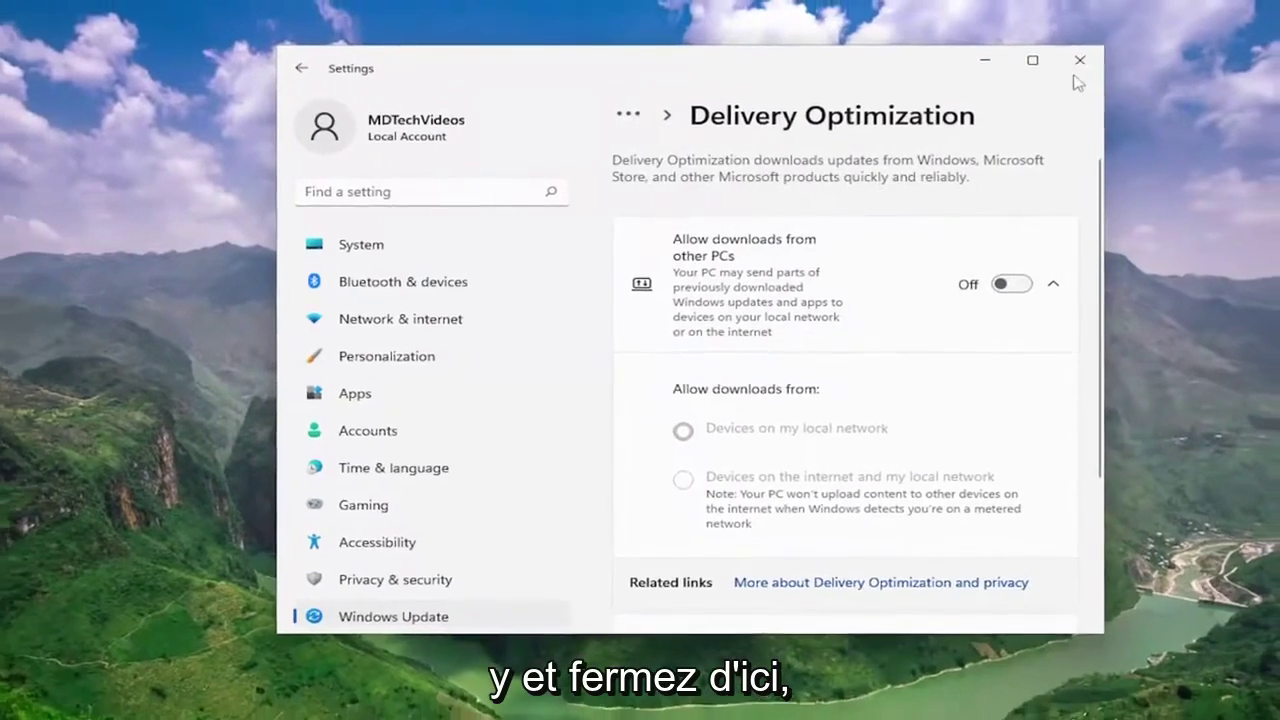
{"action": "left_click", "coordinate": [1088, 55]}
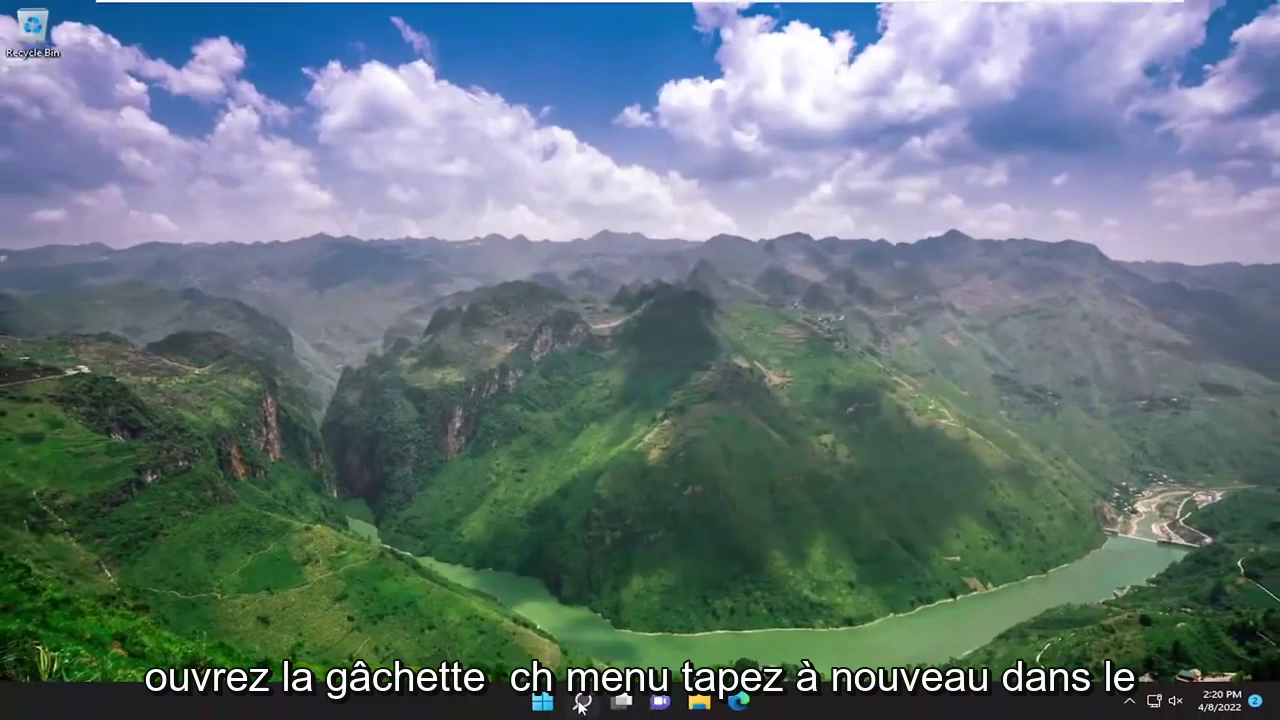
- Switch App updates Off in Microsoft Store's App settings, then close the Store
{"action": "left_click", "coordinate": [565, 716]}
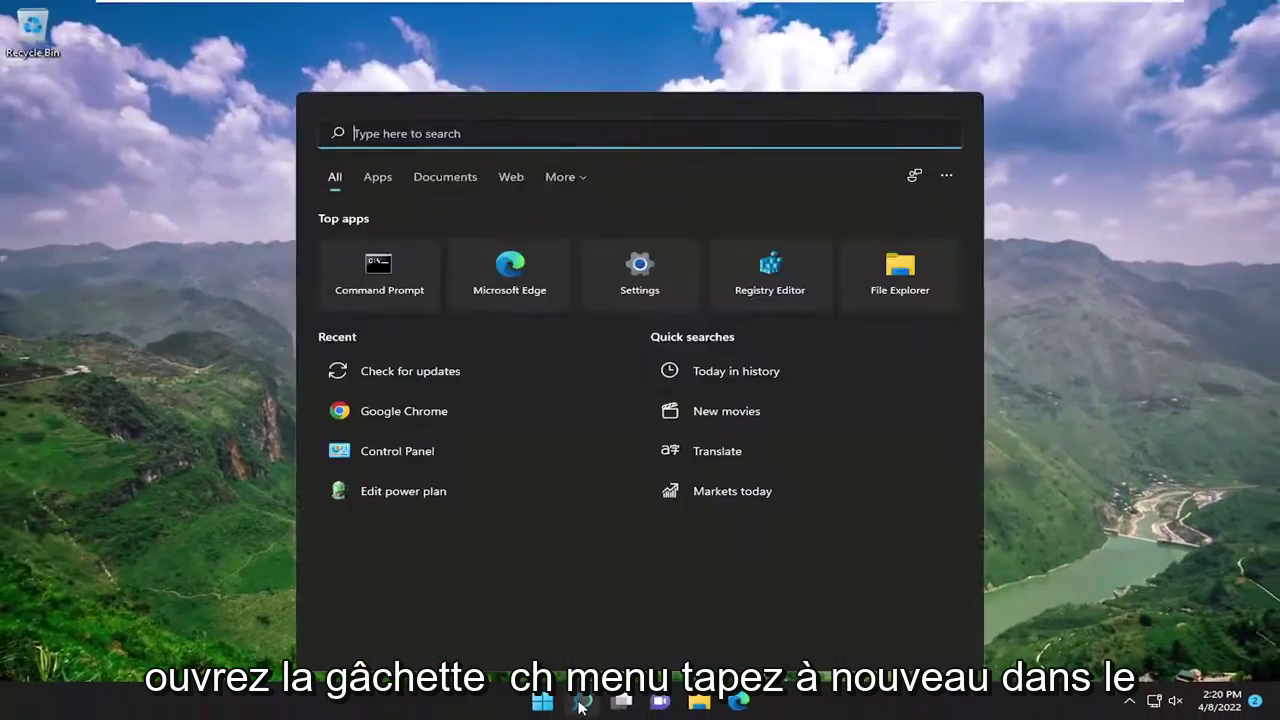
{"action": "type", "text": "store"}
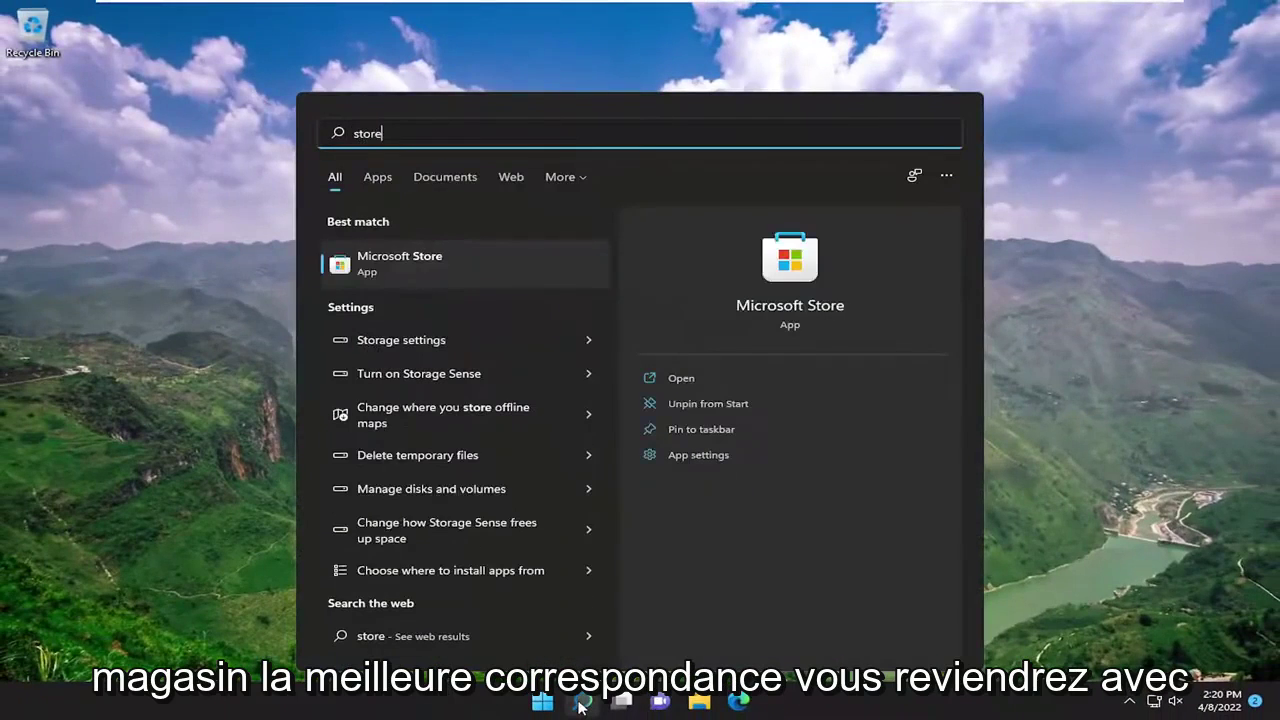
{"action": "left_click", "coordinate": [420, 263]}
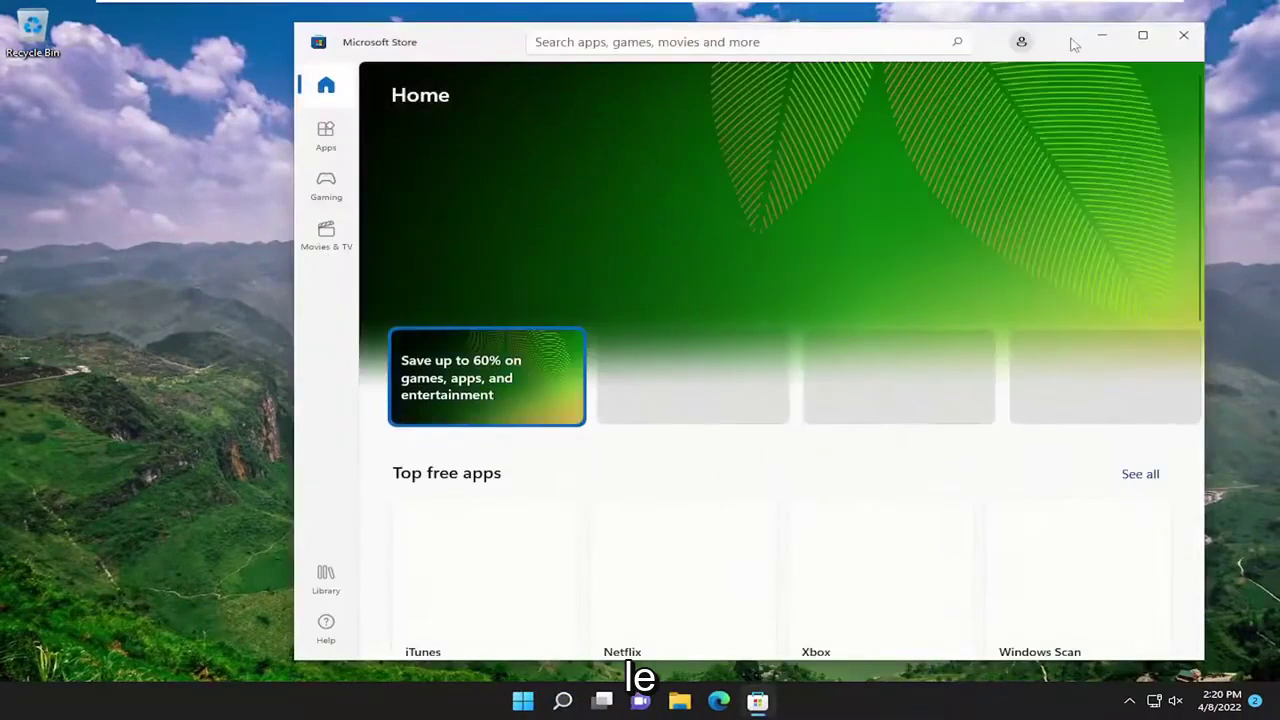
{"action": "left_click_drag", "start_coordinate": [1071, 40], "coordinate": [1024, 32]}
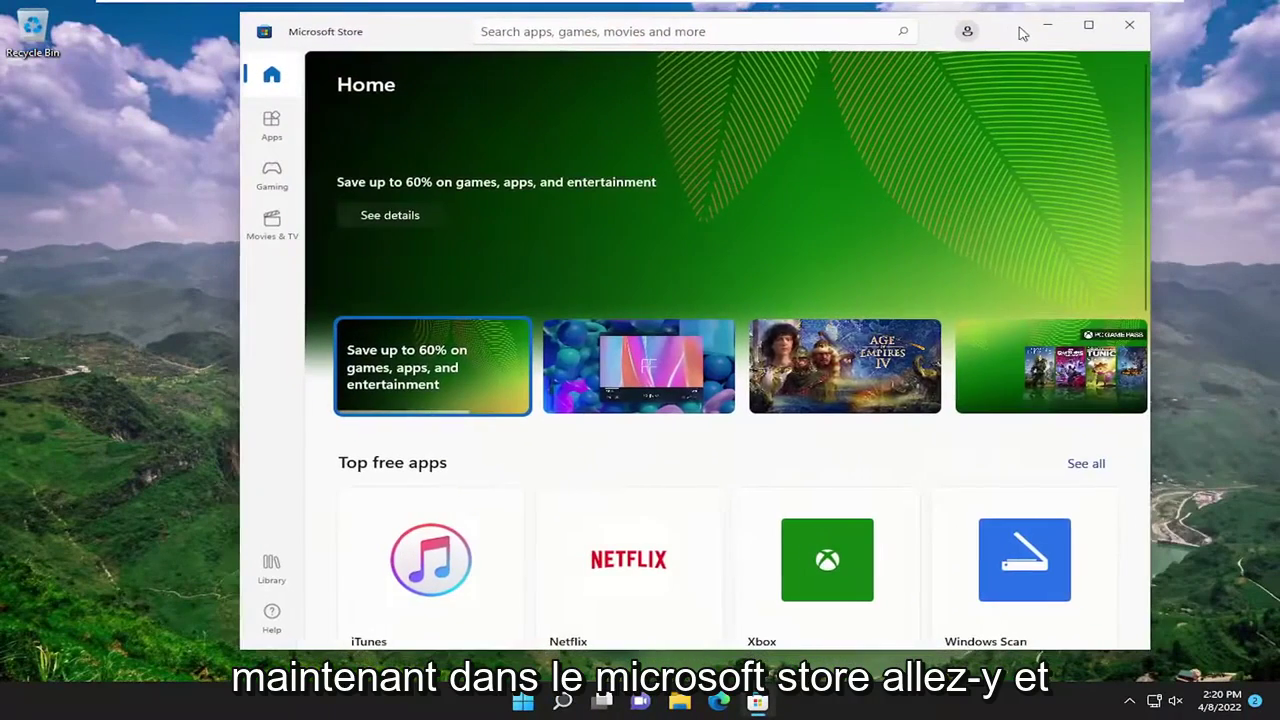
{"action": "left_click", "coordinate": [968, 33]}
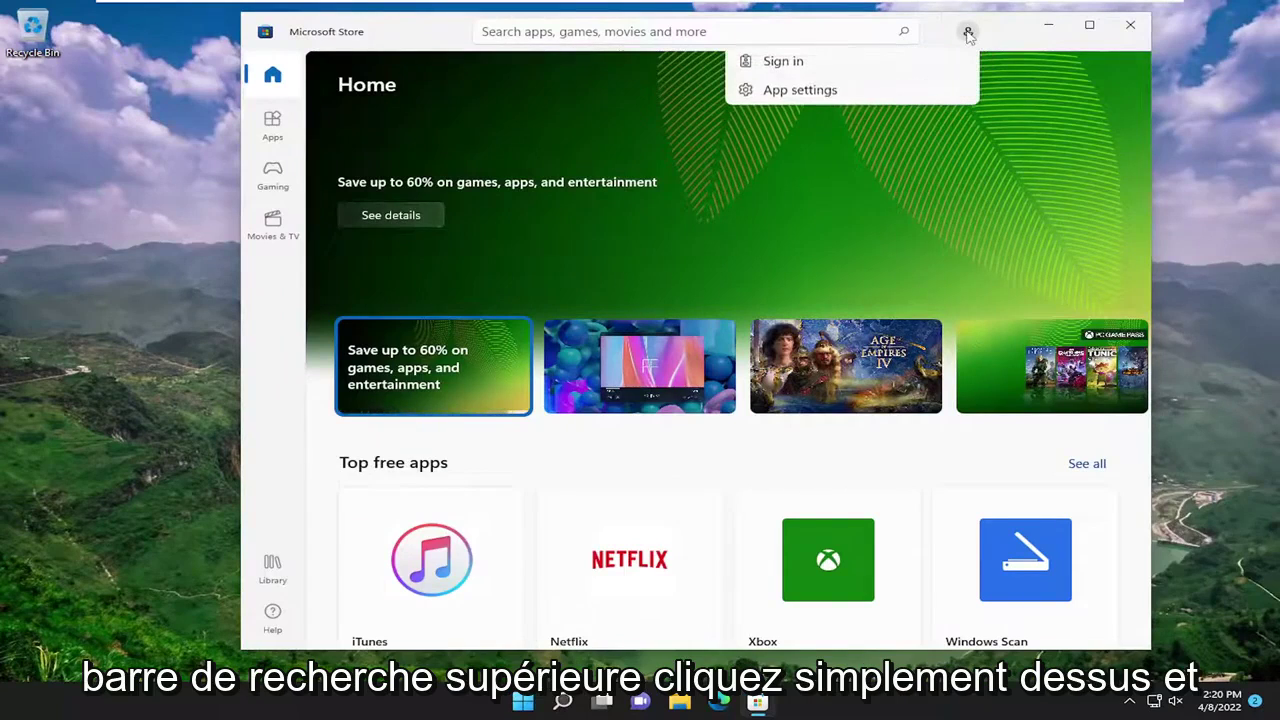
{"action": "left_click", "coordinate": [794, 90]}
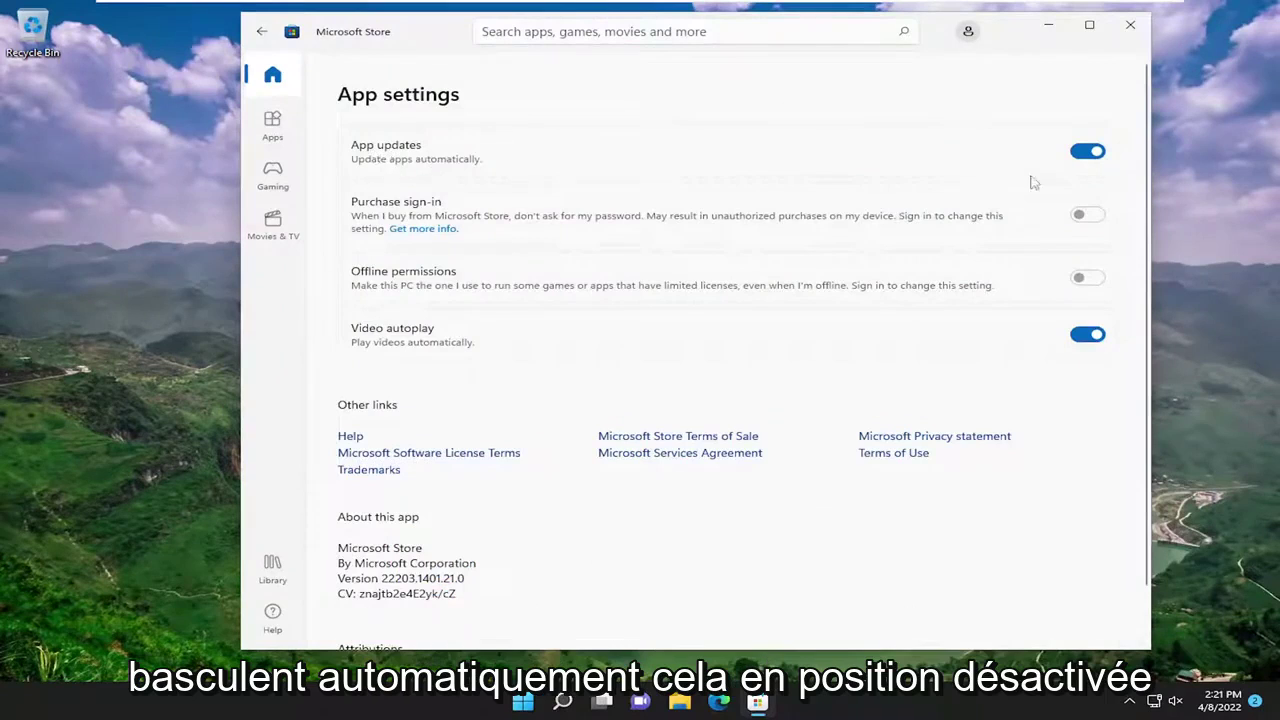
{"action": "left_click", "coordinate": [1100, 153]}
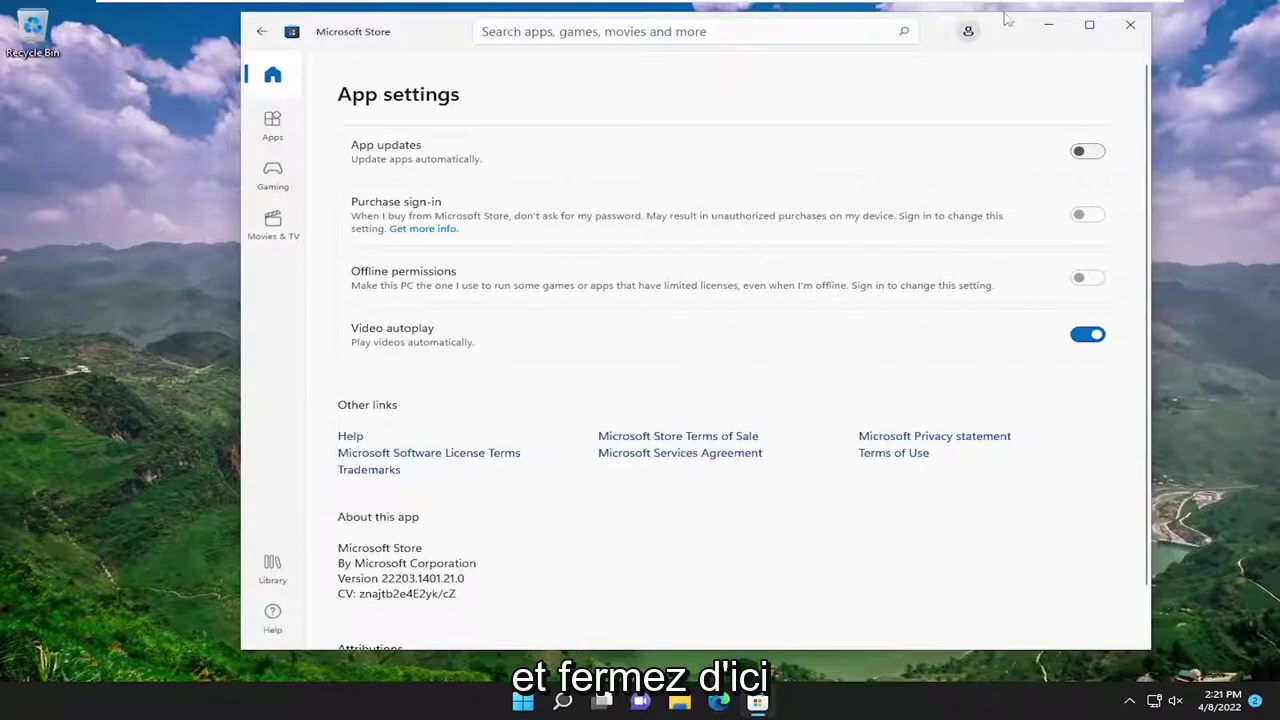
{"action": "left_click", "coordinate": [1130, 24]}
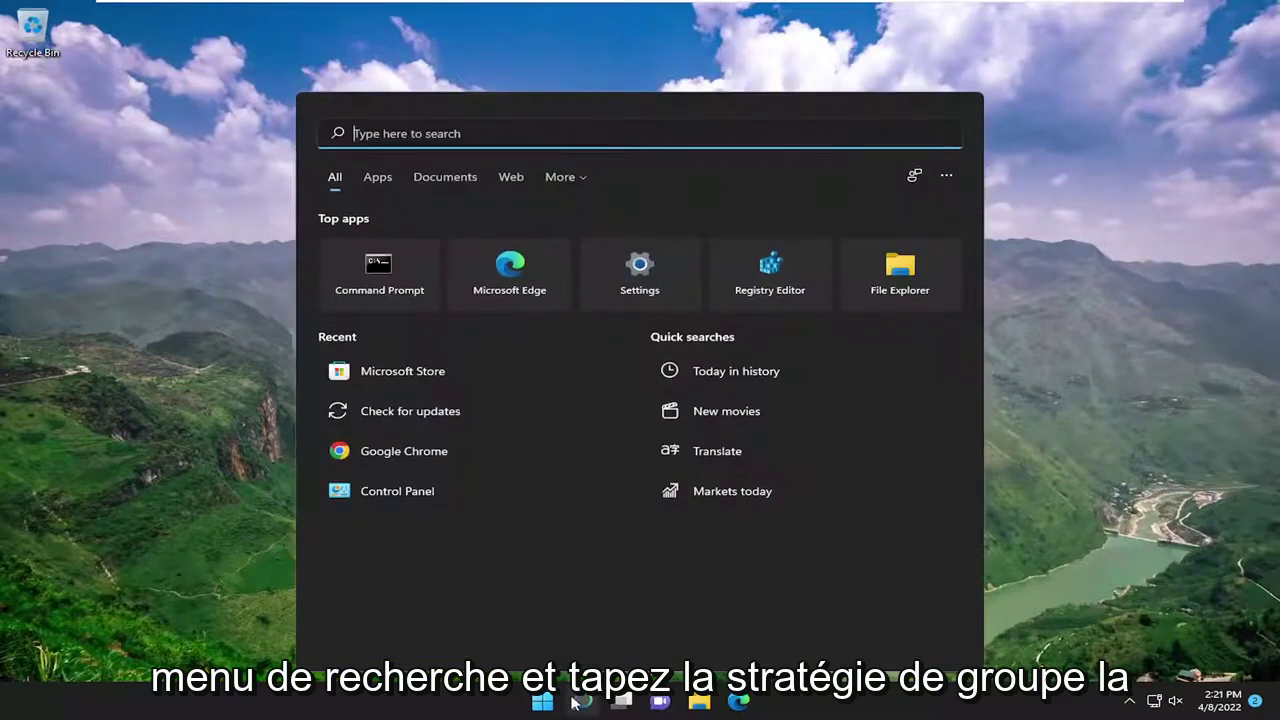
- Launch Edit group policy from search, then move and enlarge the editor window
{"action": "type", "text": "group policy"}
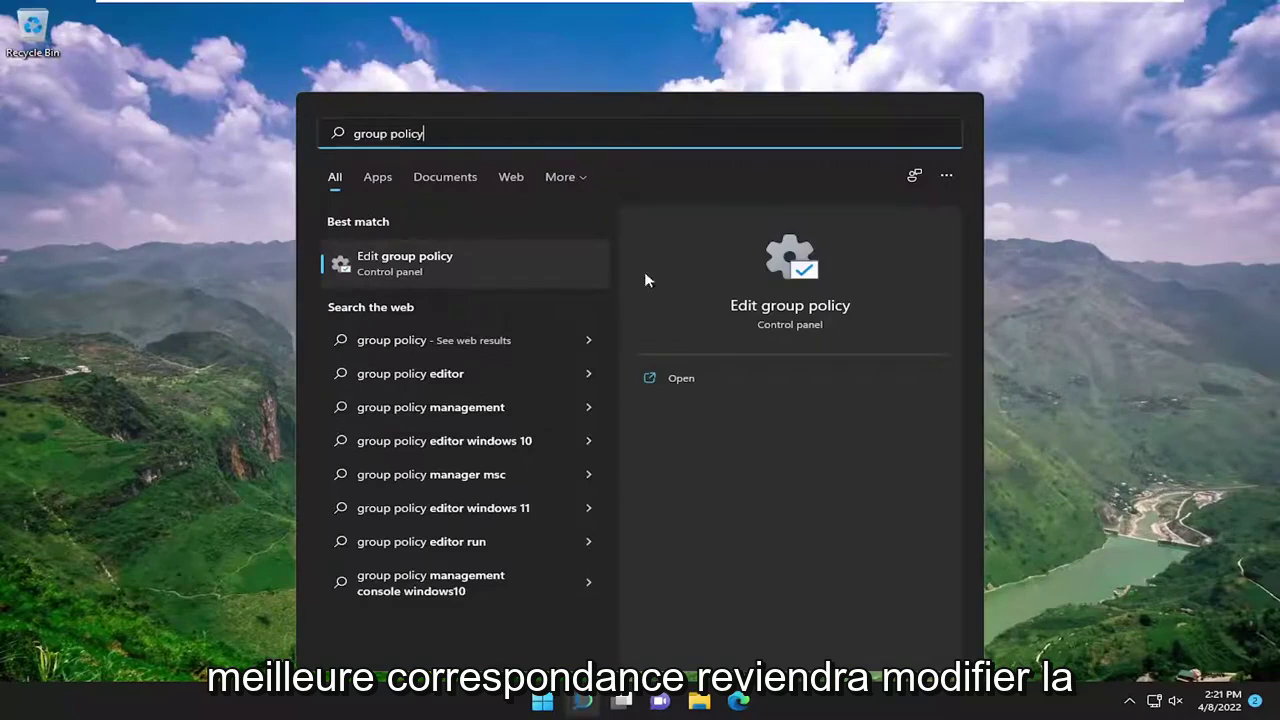
{"action": "left_click", "coordinate": [465, 263]}
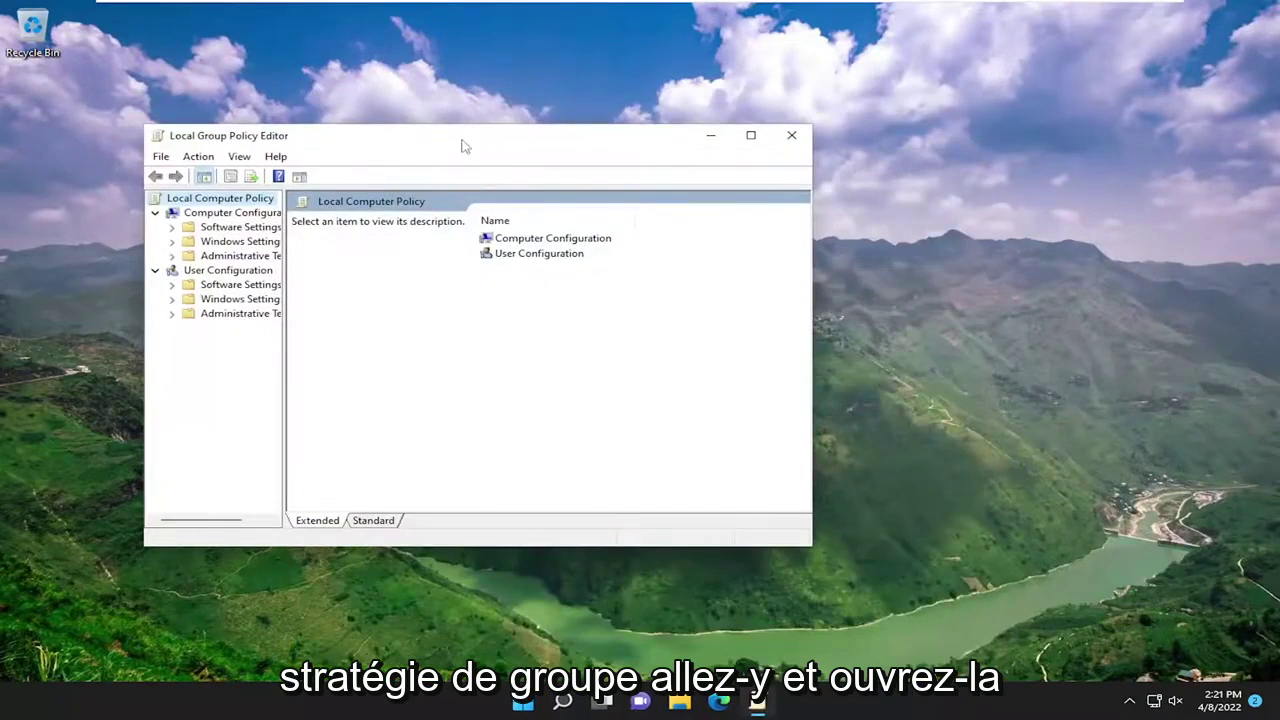
{"action": "left_click_drag", "start_coordinate": [463, 146], "coordinate": [582, 106]}
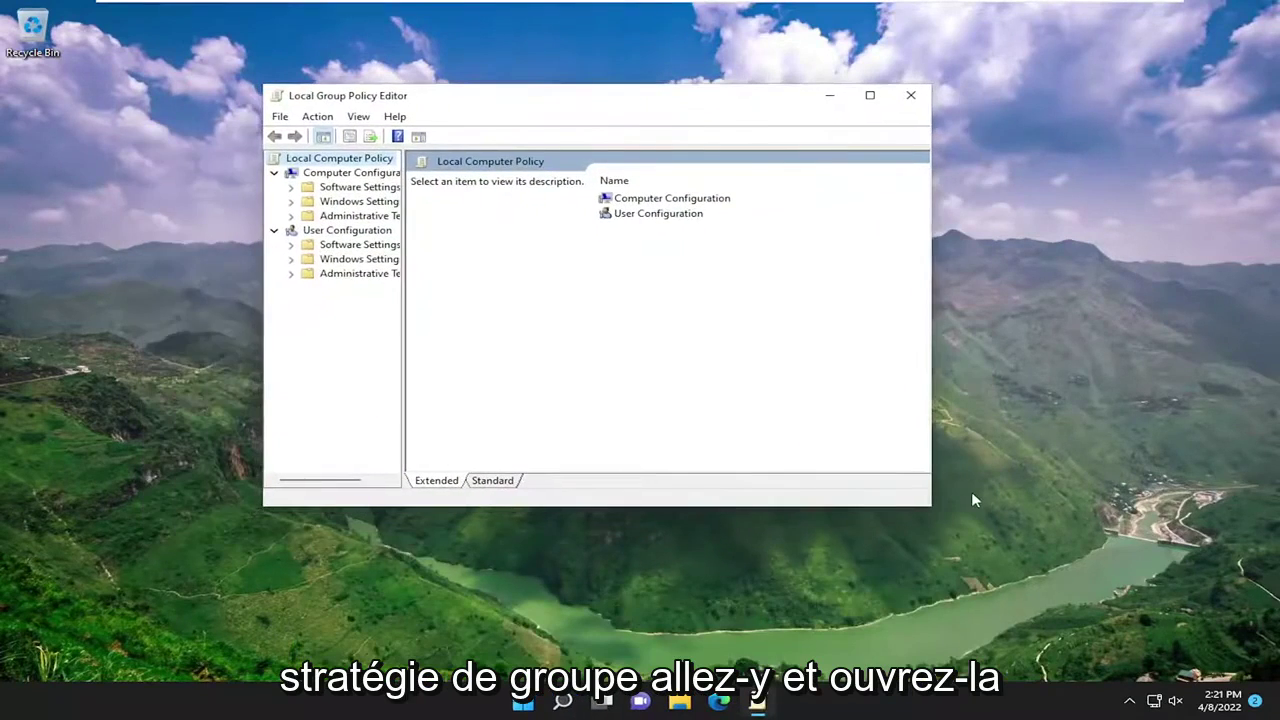
{"action": "left_click_drag", "start_coordinate": [932, 510], "coordinate": [1056, 566]}
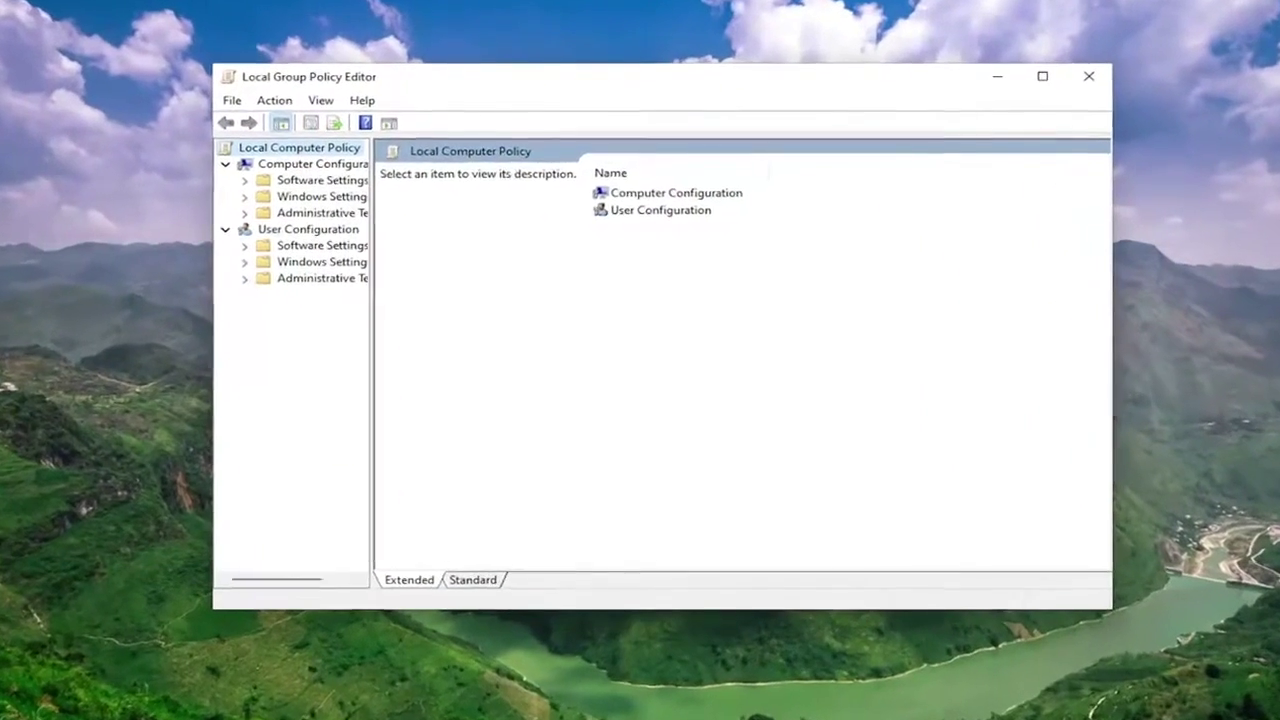
- Browse to Administrative Templates > Windows Components > Delivery Optimization policies
{"action": "left_click", "coordinate": [346, 173]}
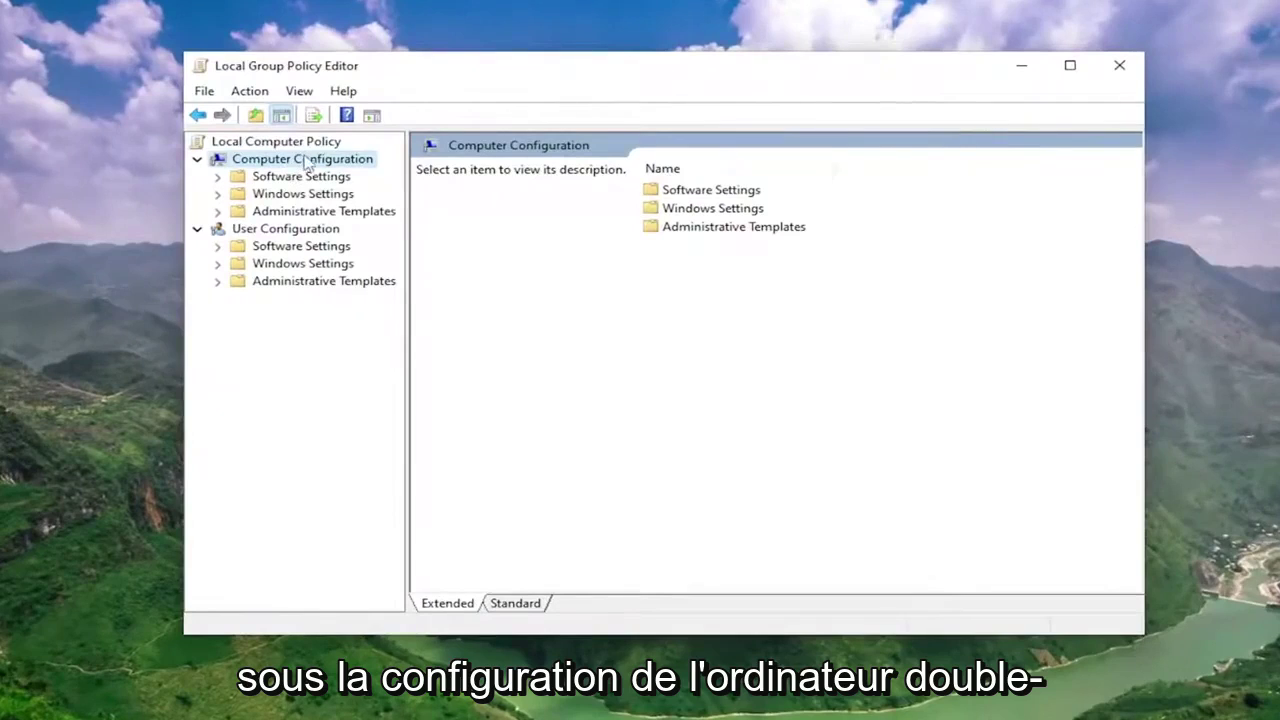
{"action": "left_click", "coordinate": [300, 213]}
{"action": "double_click", "coordinate": [292, 215]}
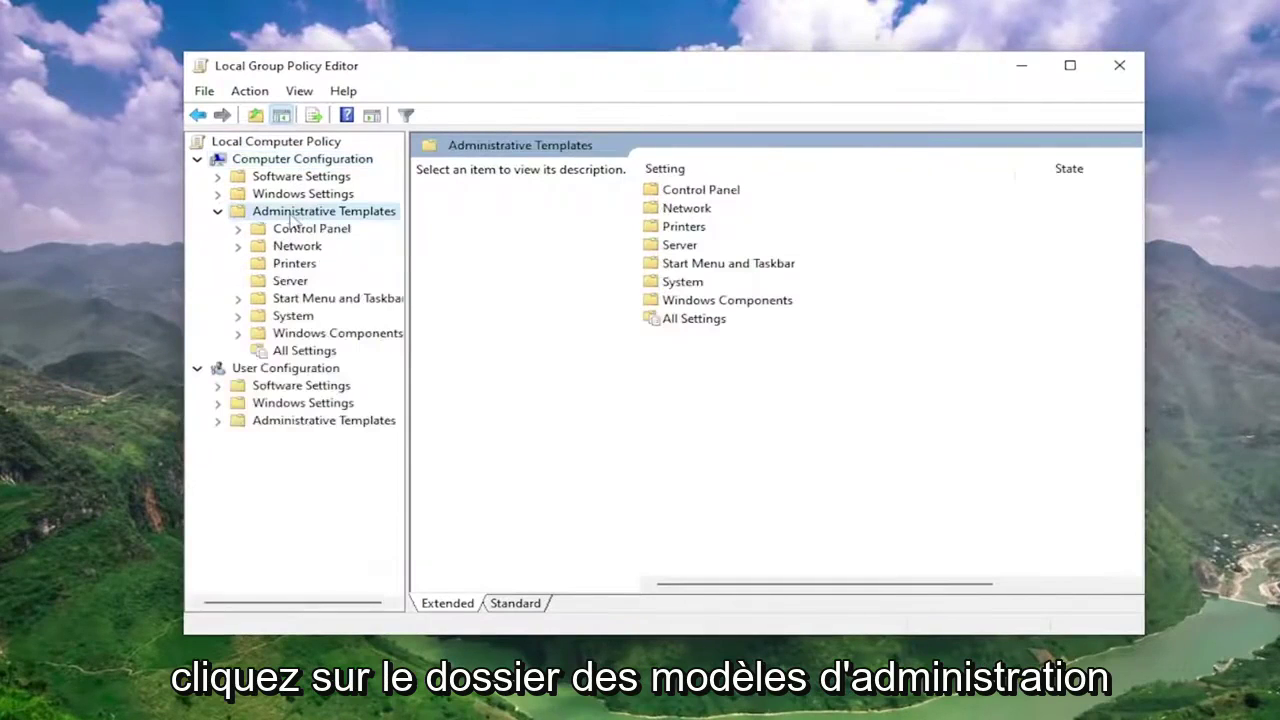
{"action": "double_click", "coordinate": [325, 334]}
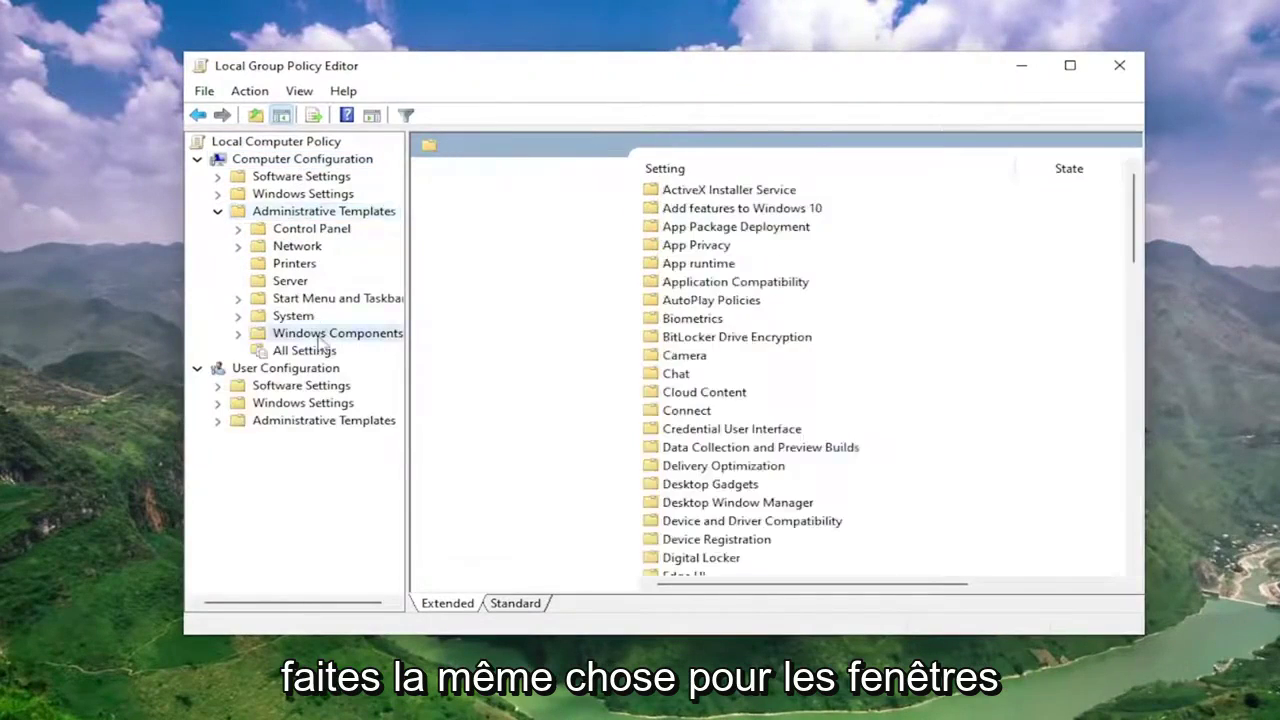
{"action": "left_click_drag", "start_coordinate": [405, 327], "coordinate": [470, 330]}
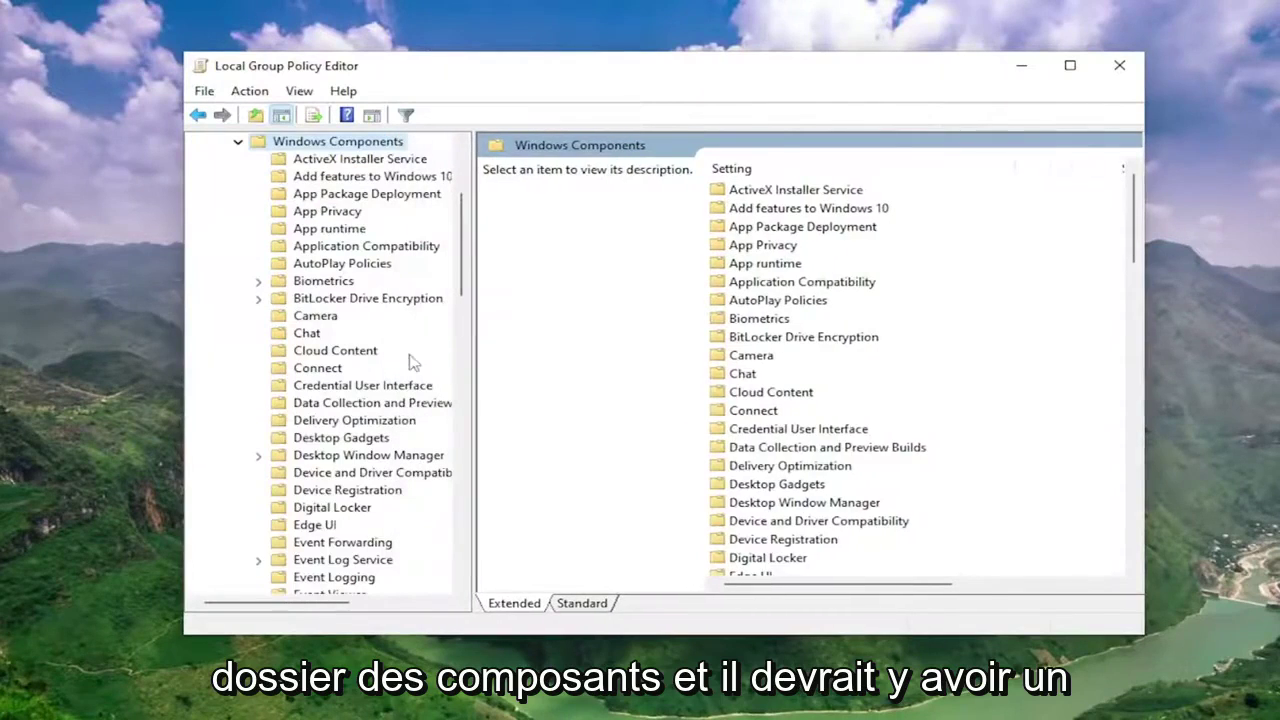
{"action": "left_click", "coordinate": [336, 421]}
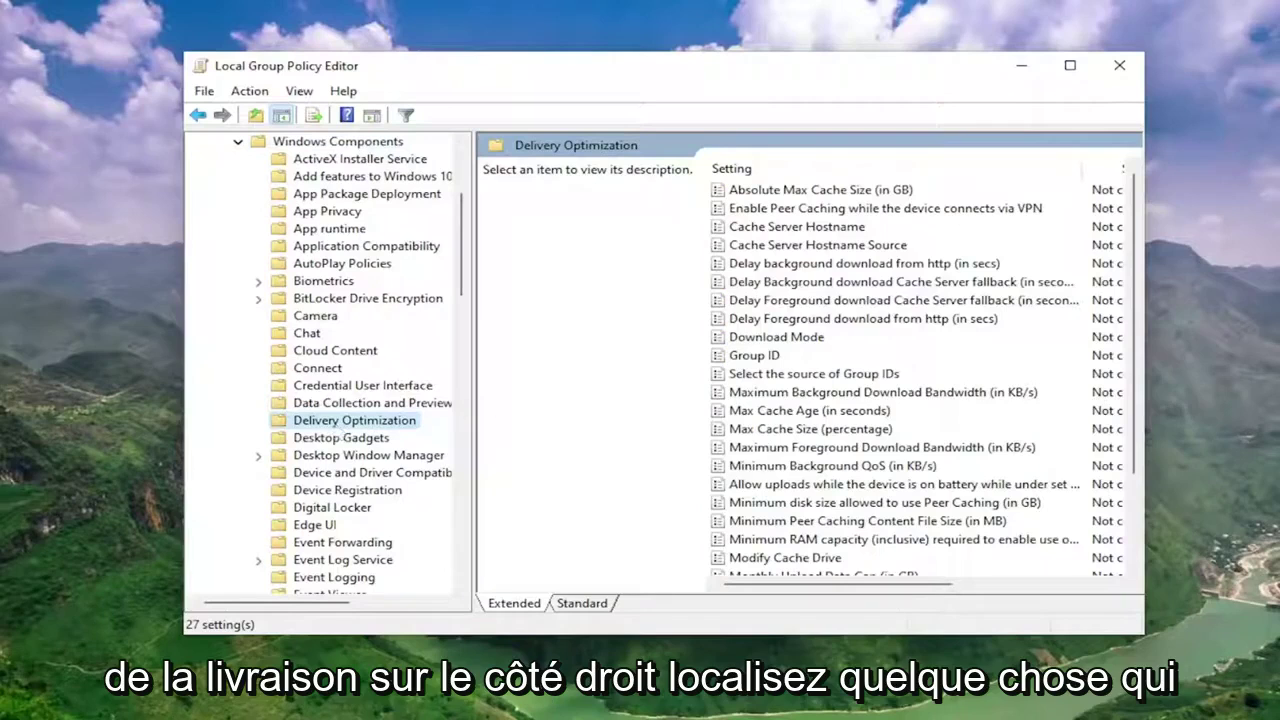
{"action": "left_click", "coordinate": [772, 340]}
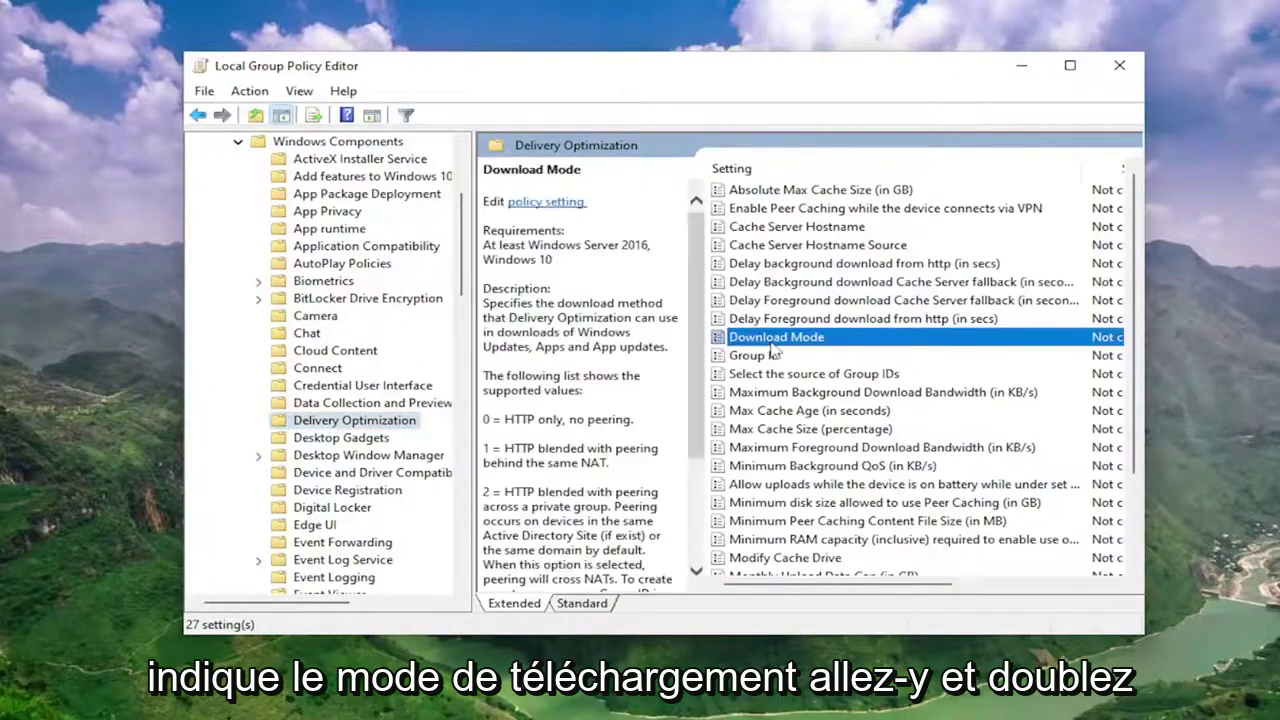
- Enable the Download Mode policy with Simple (99) and apply it
{"action": "double_click", "coordinate": [772, 342]}
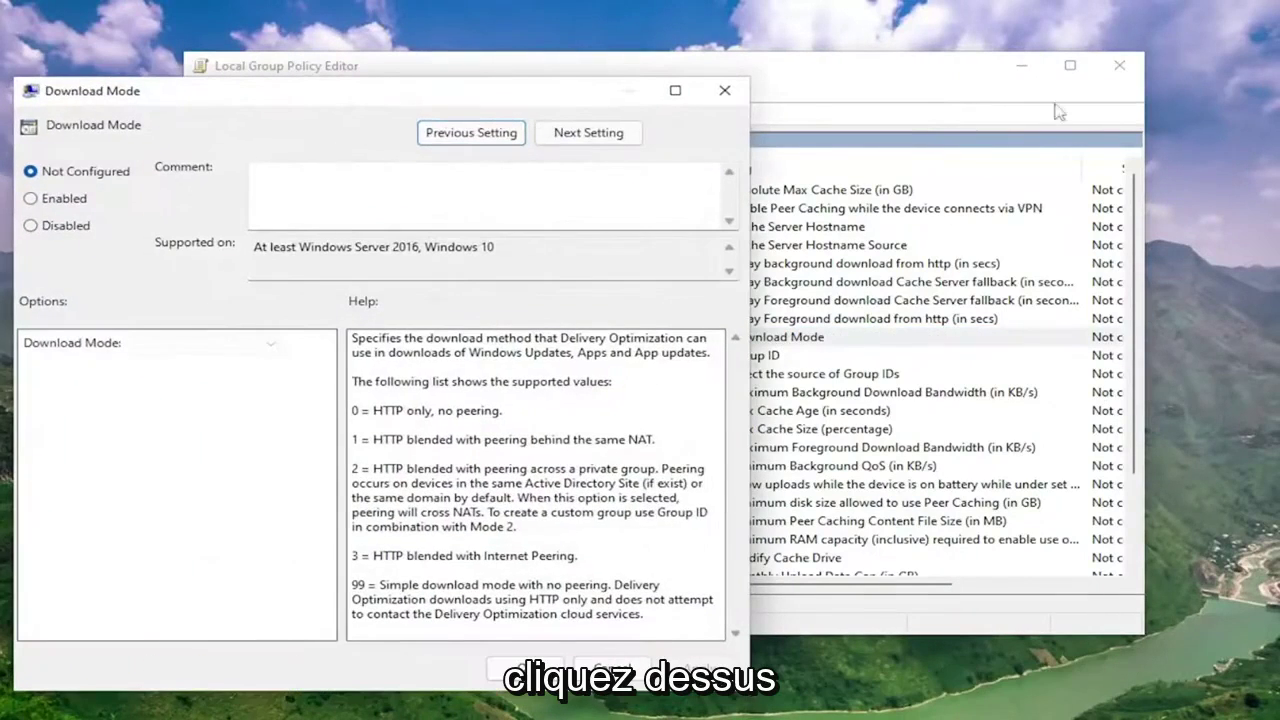
{"action": "left_click_drag", "start_coordinate": [434, 91], "coordinate": [688, 71]}
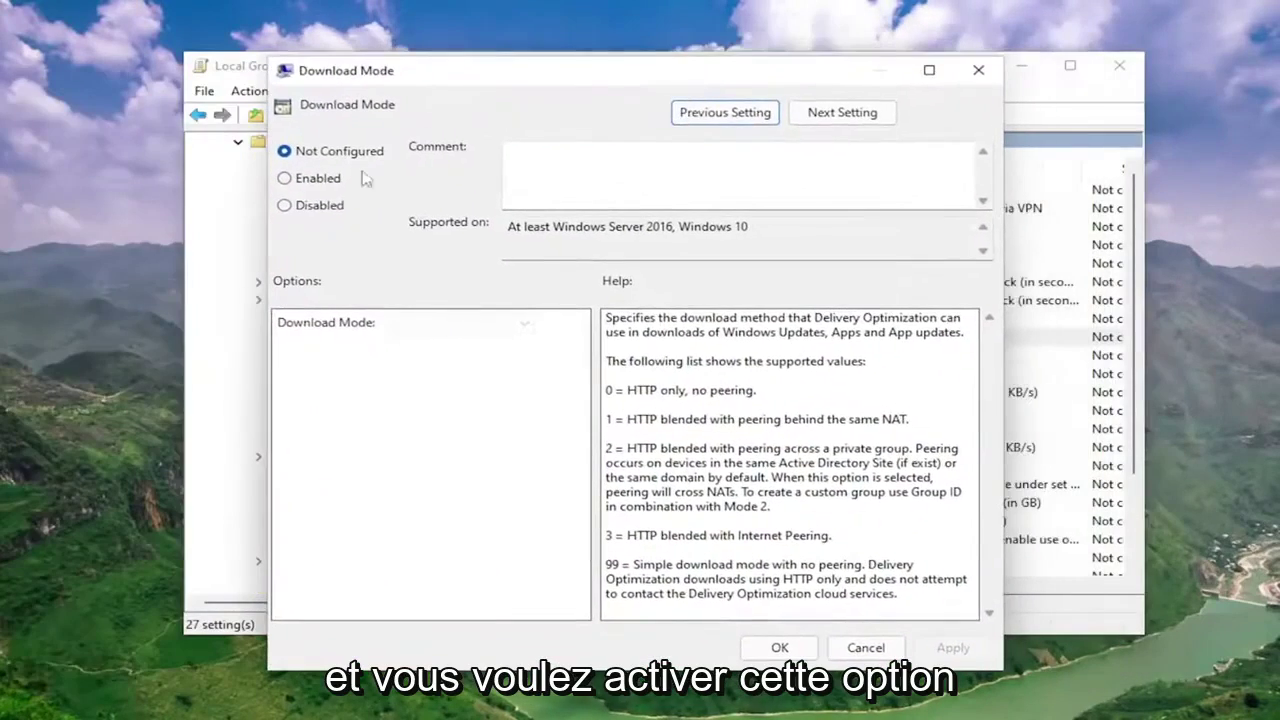
{"action": "left_click", "coordinate": [318, 179]}
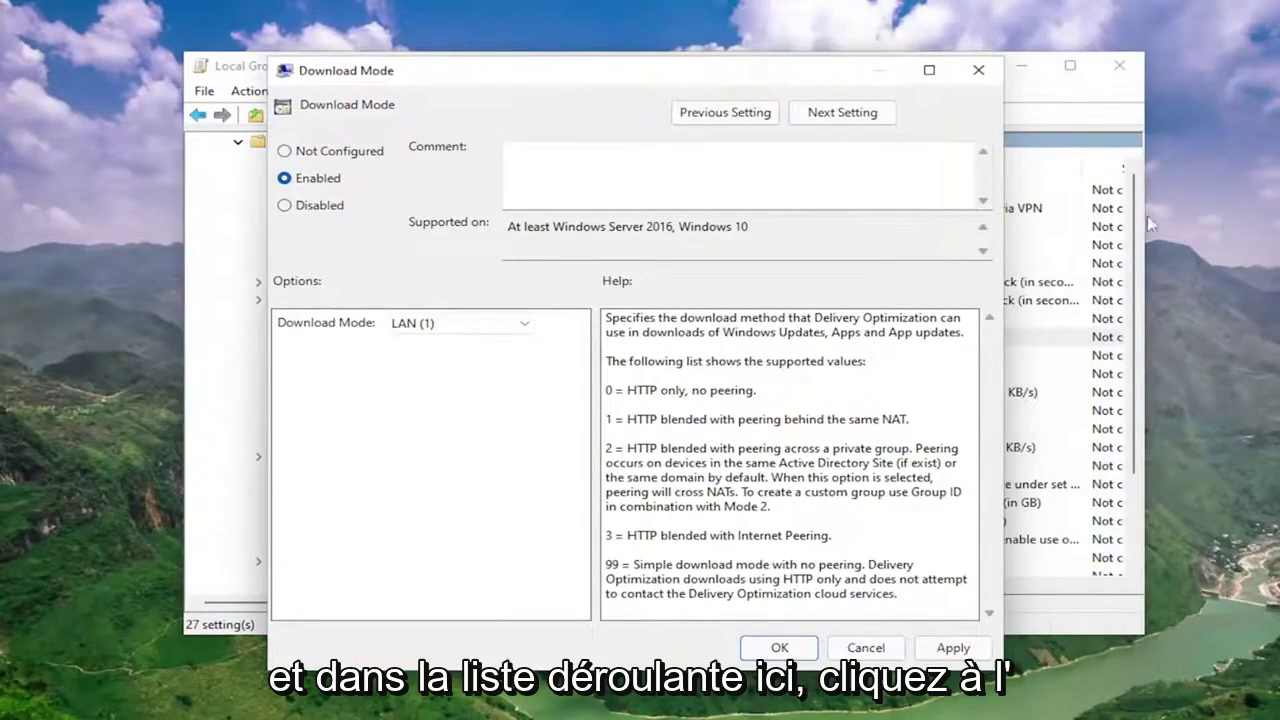
{"action": "left_click", "coordinate": [475, 321]}
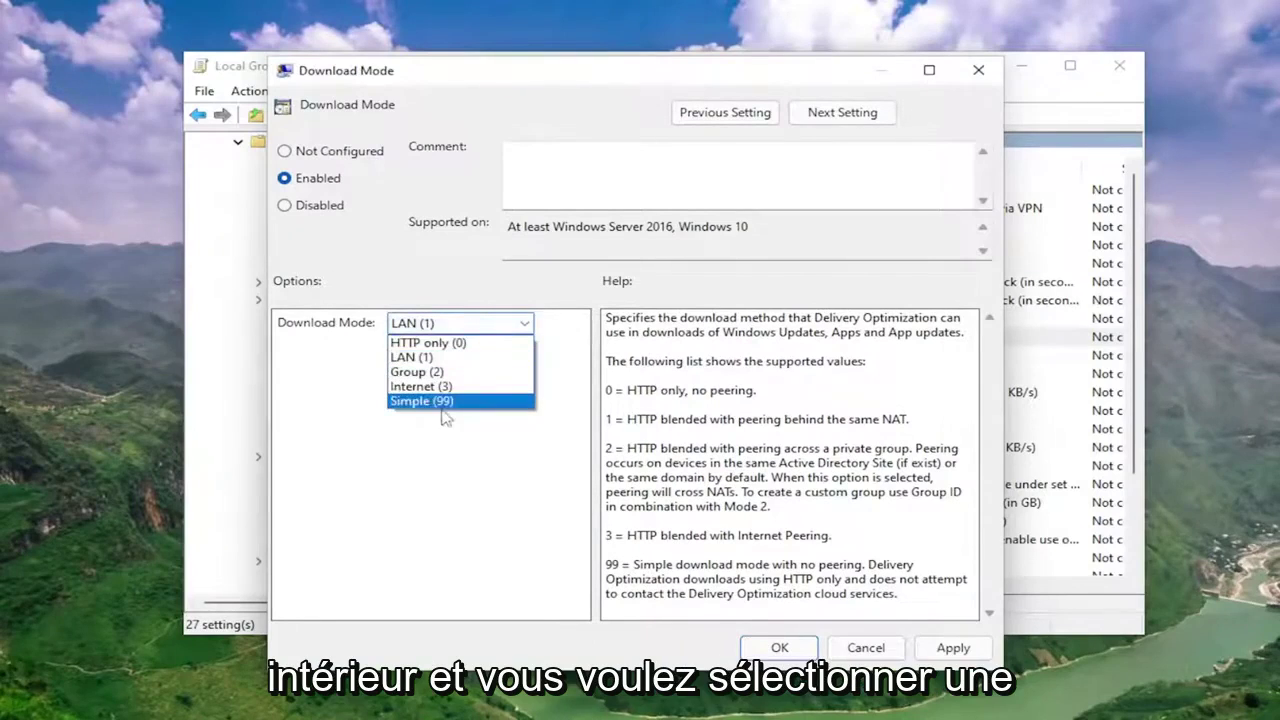
{"action": "left_click", "coordinate": [440, 401]}
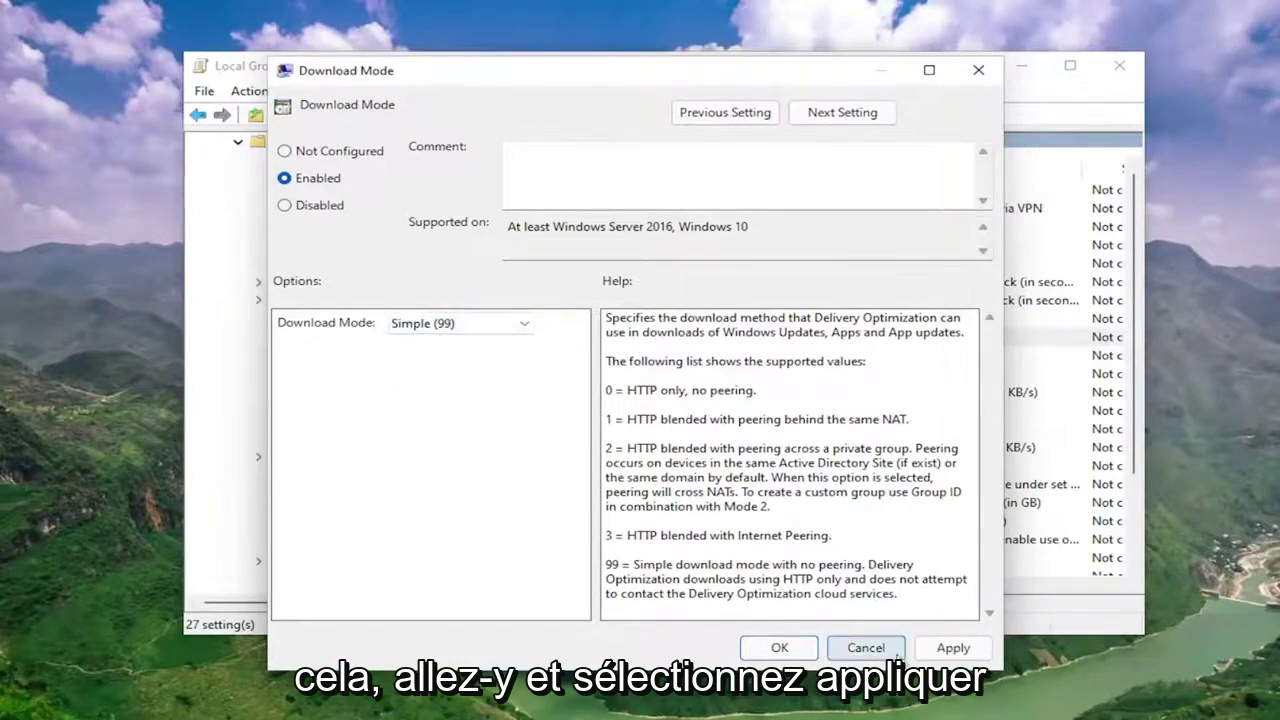
{"action": "left_click", "coordinate": [953, 648]}
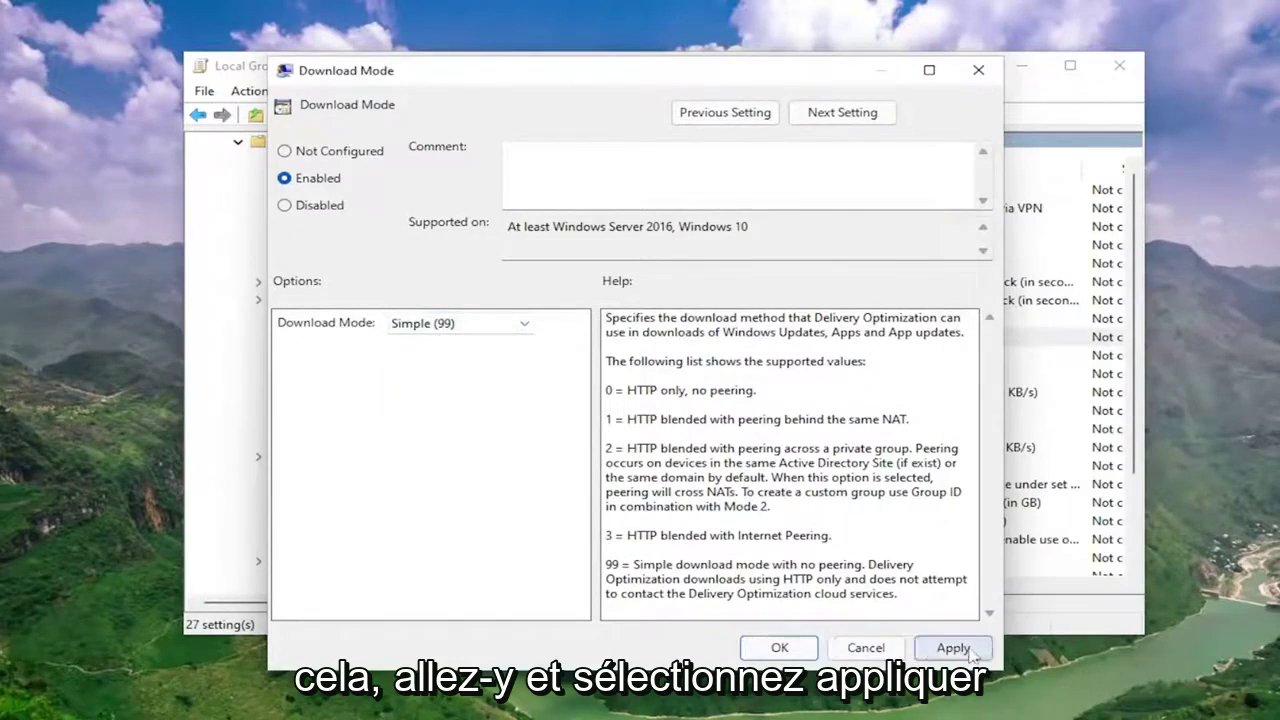
{"action": "left_click", "coordinate": [776, 648]}
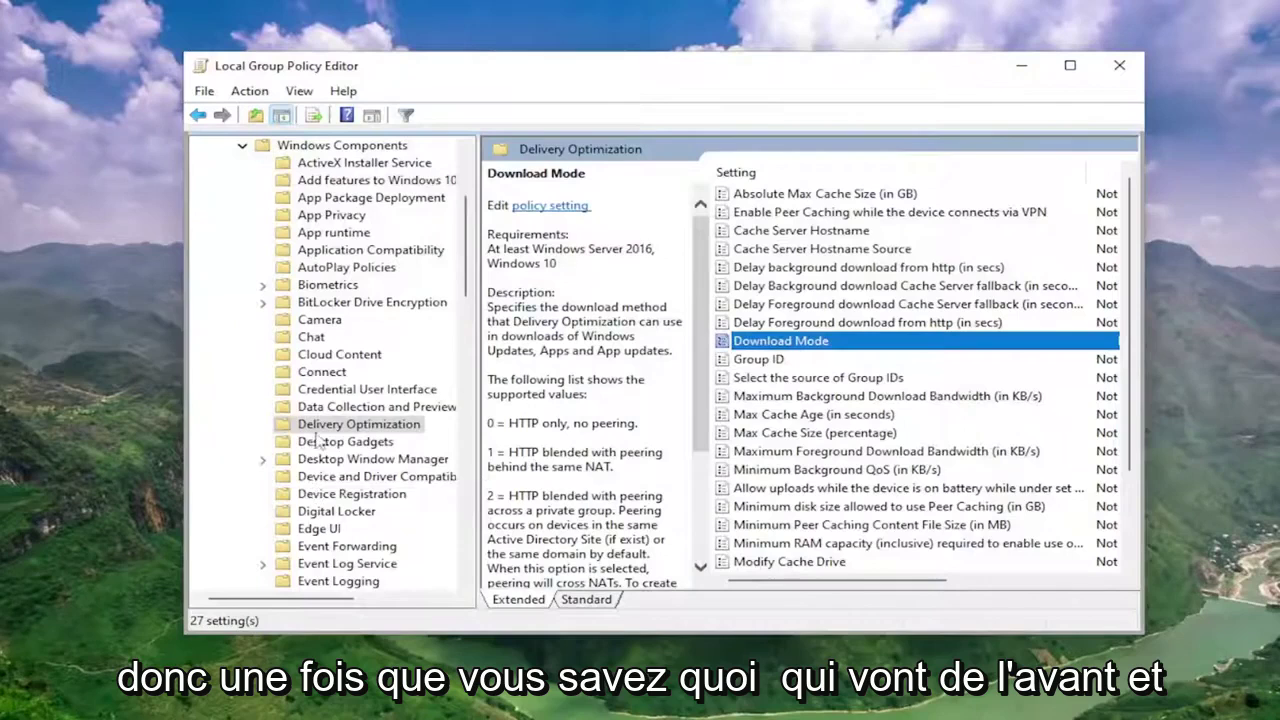
- Collapse Windows Components and open Network > Background Intelligent Transfer Service (BITS)
{"action": "scroll", "coordinate": [255, 285], "scroll_direction": "up", "scroll_amount": 2}
{"action": "left_click", "coordinate": [242, 250]}
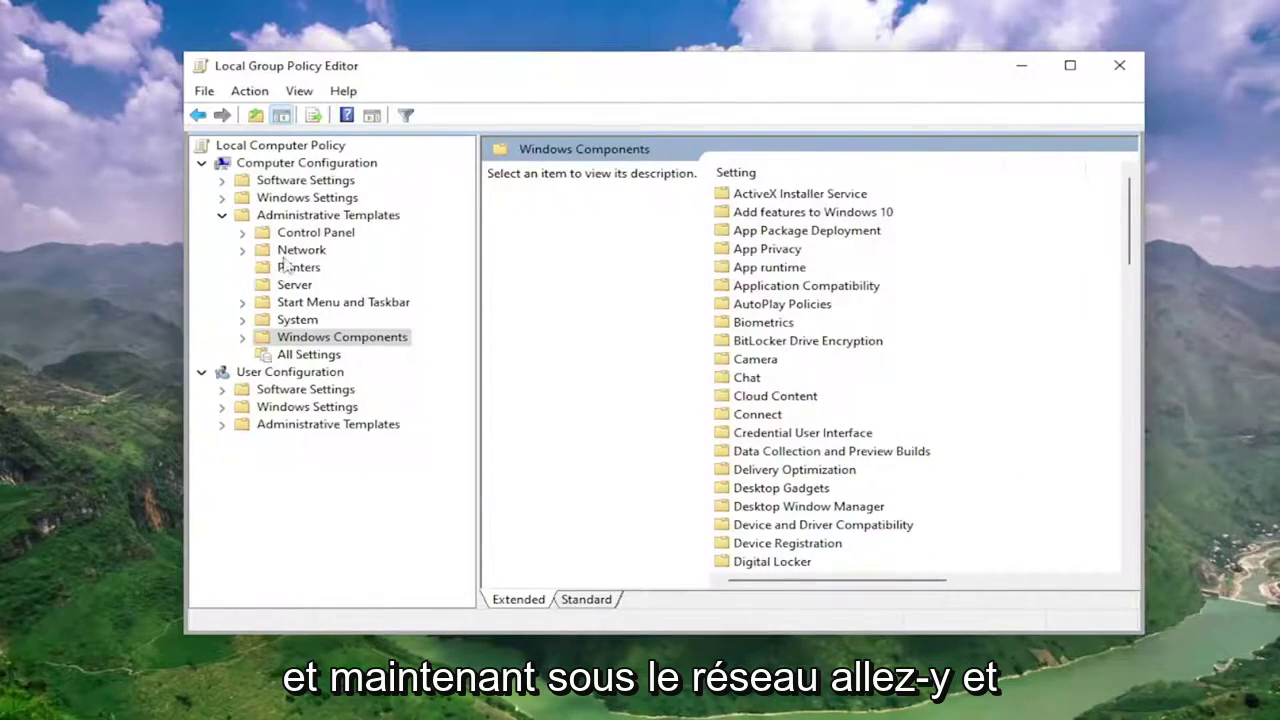
{"action": "left_click", "coordinate": [291, 254]}
{"action": "double_click", "coordinate": [293, 255]}
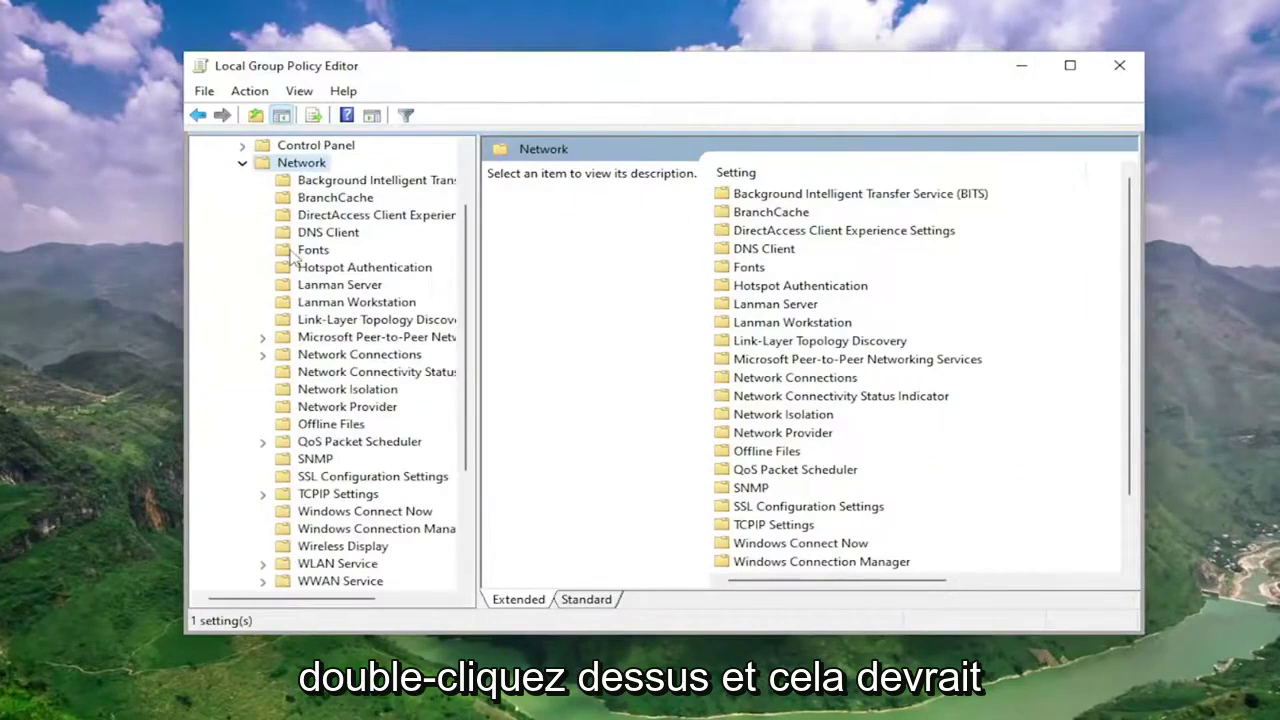
{"action": "double_click", "coordinate": [352, 186]}
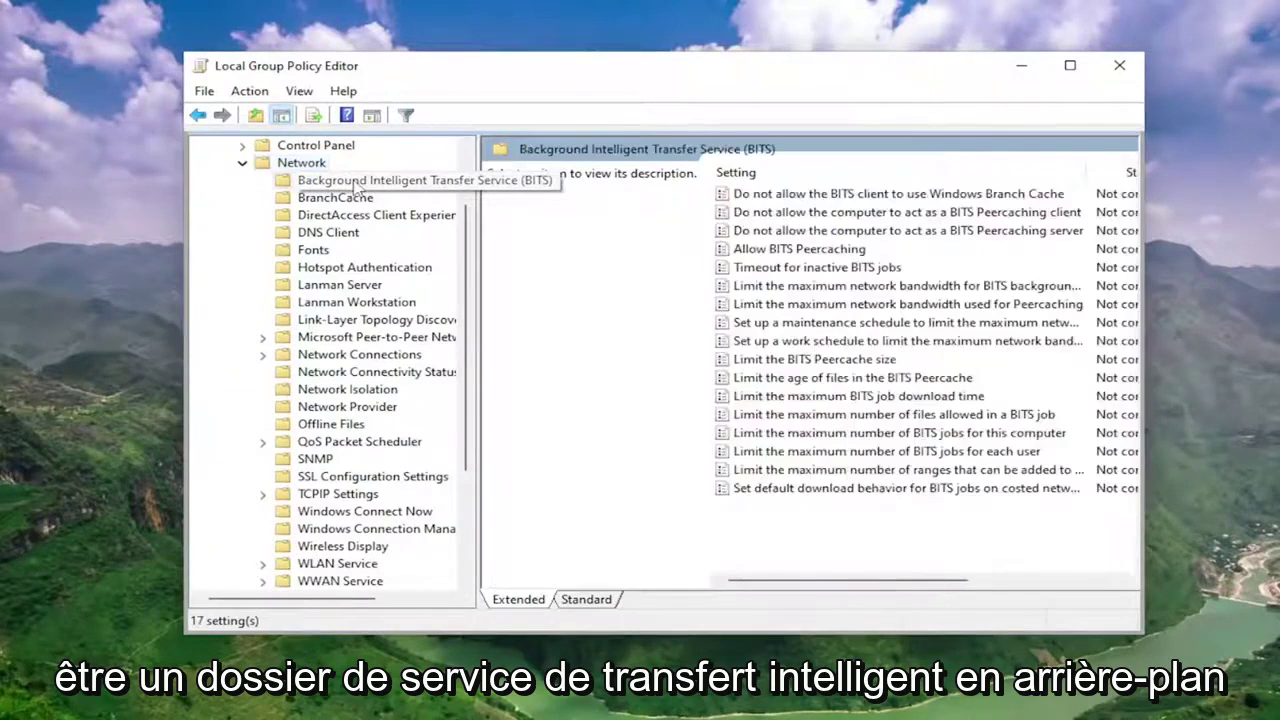
- Enable the BITS background bandwidth limit: 10 Kbps from 8 AM to 5 PM, 20 Kbps otherwise
{"action": "double_click", "coordinate": [877, 288]}
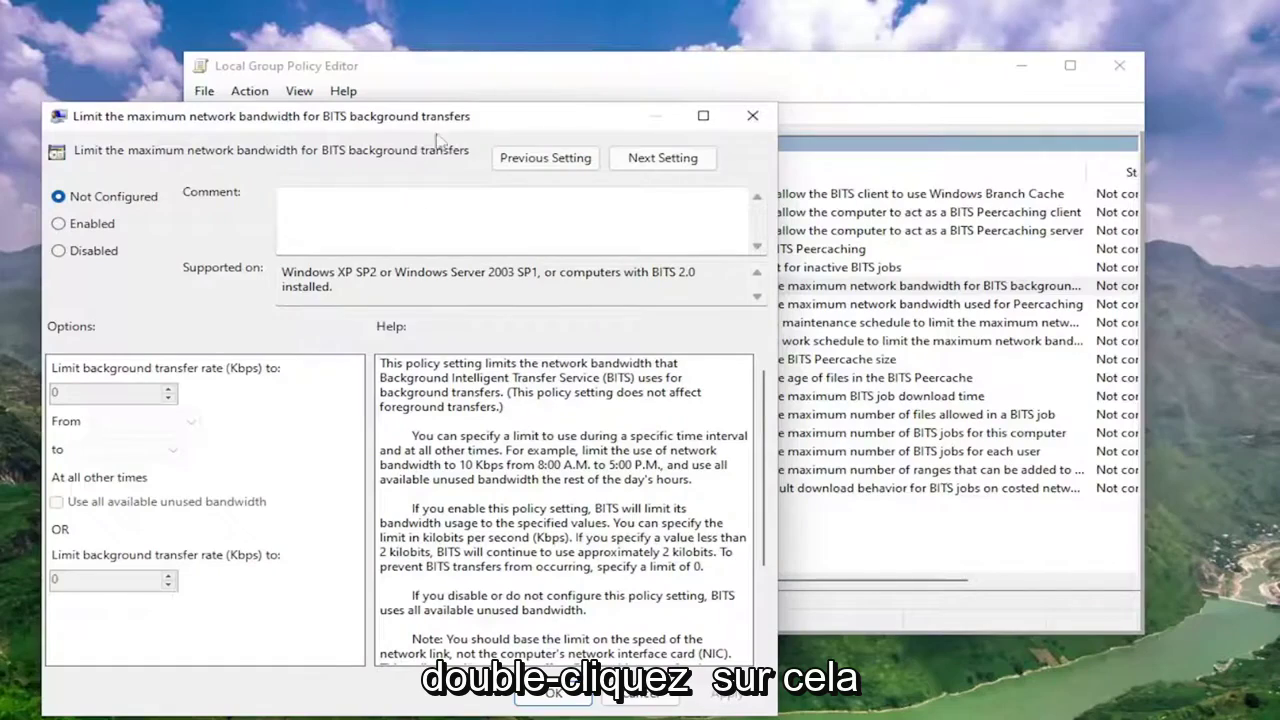
{"action": "left_click_drag", "start_coordinate": [447, 125], "coordinate": [668, 66]}
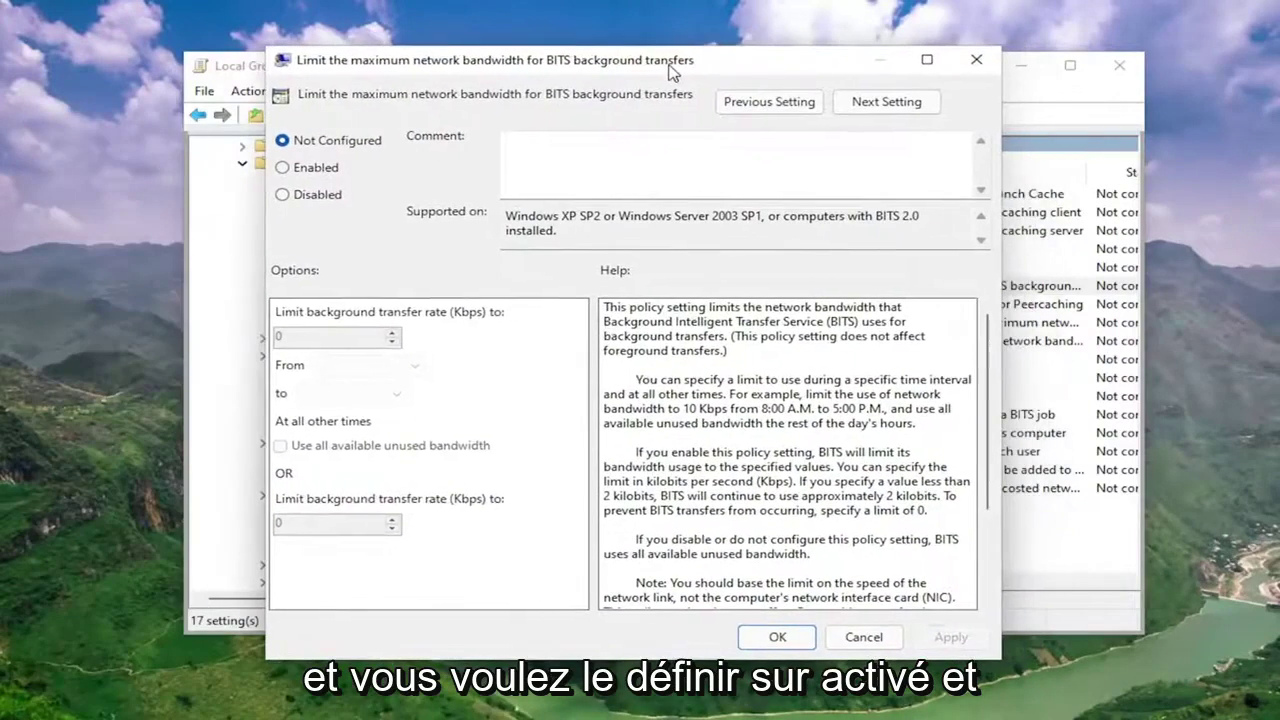
{"action": "left_click", "coordinate": [282, 167]}
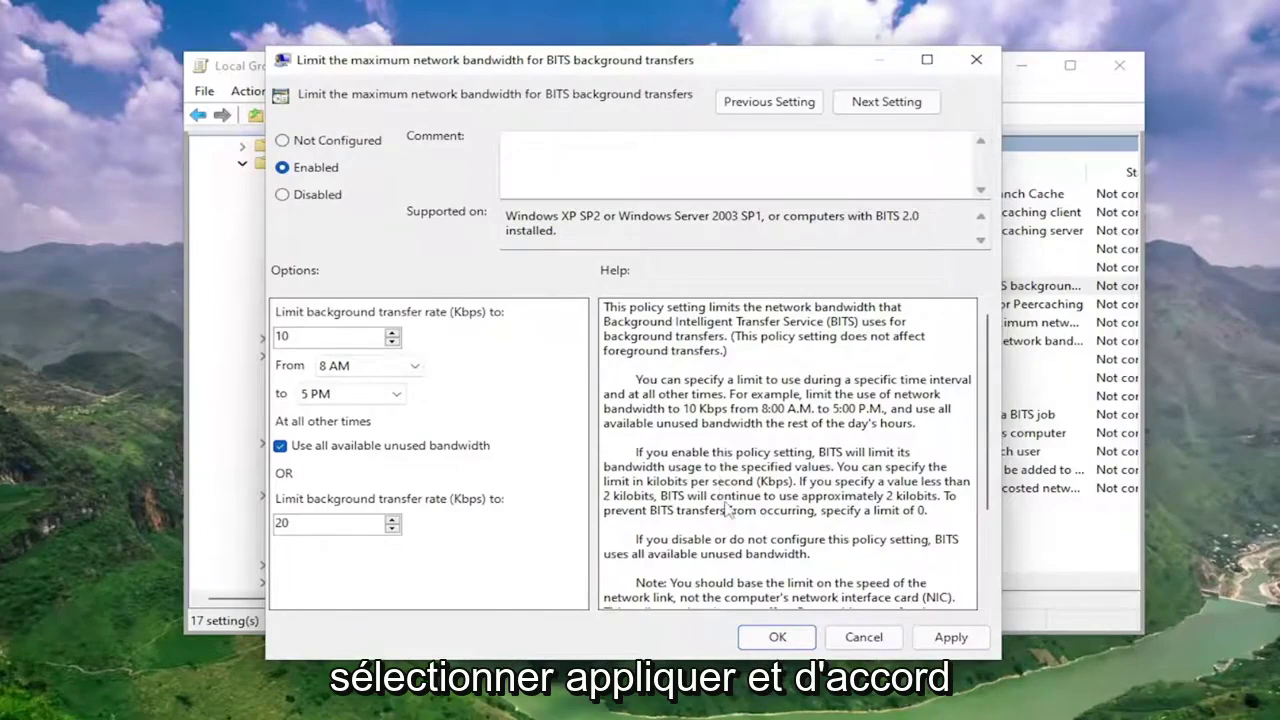
{"action": "left_click", "coordinate": [970, 640]}
{"action": "left_click", "coordinate": [800, 641]}
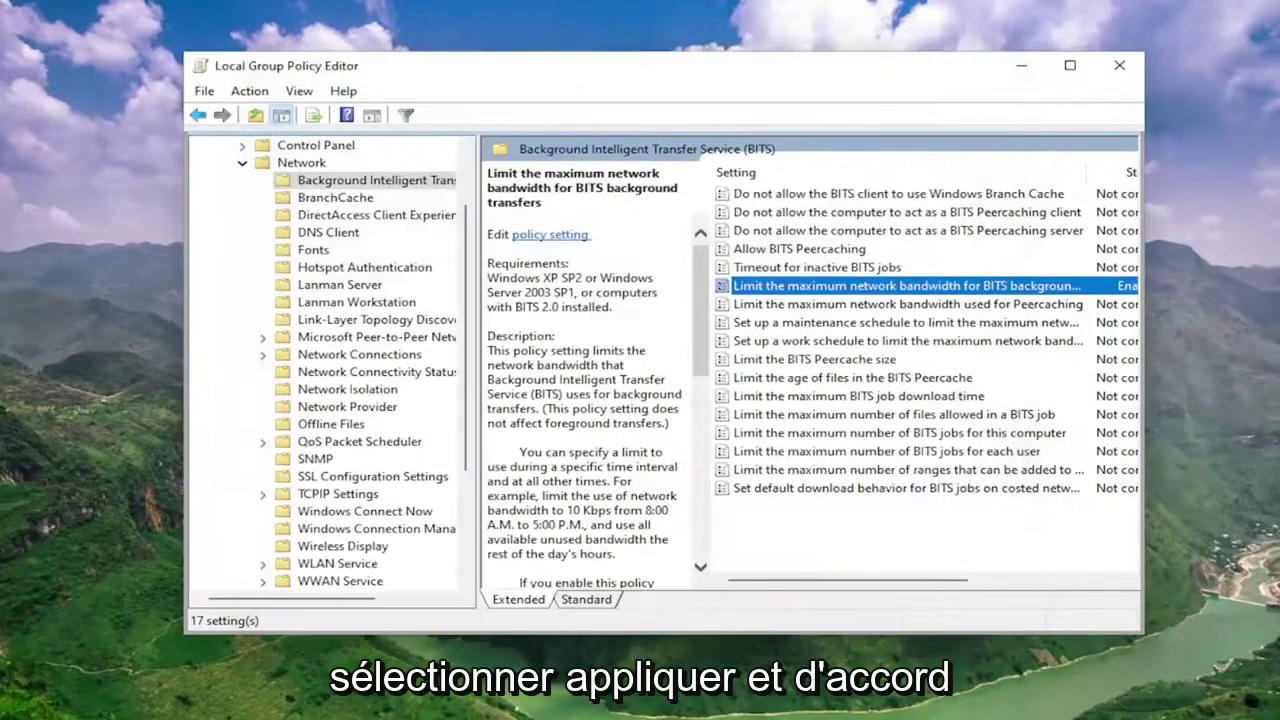
- Collapse the policy tree and close the Local Group Policy Editor
{"action": "left_click", "coordinate": [242, 250]}
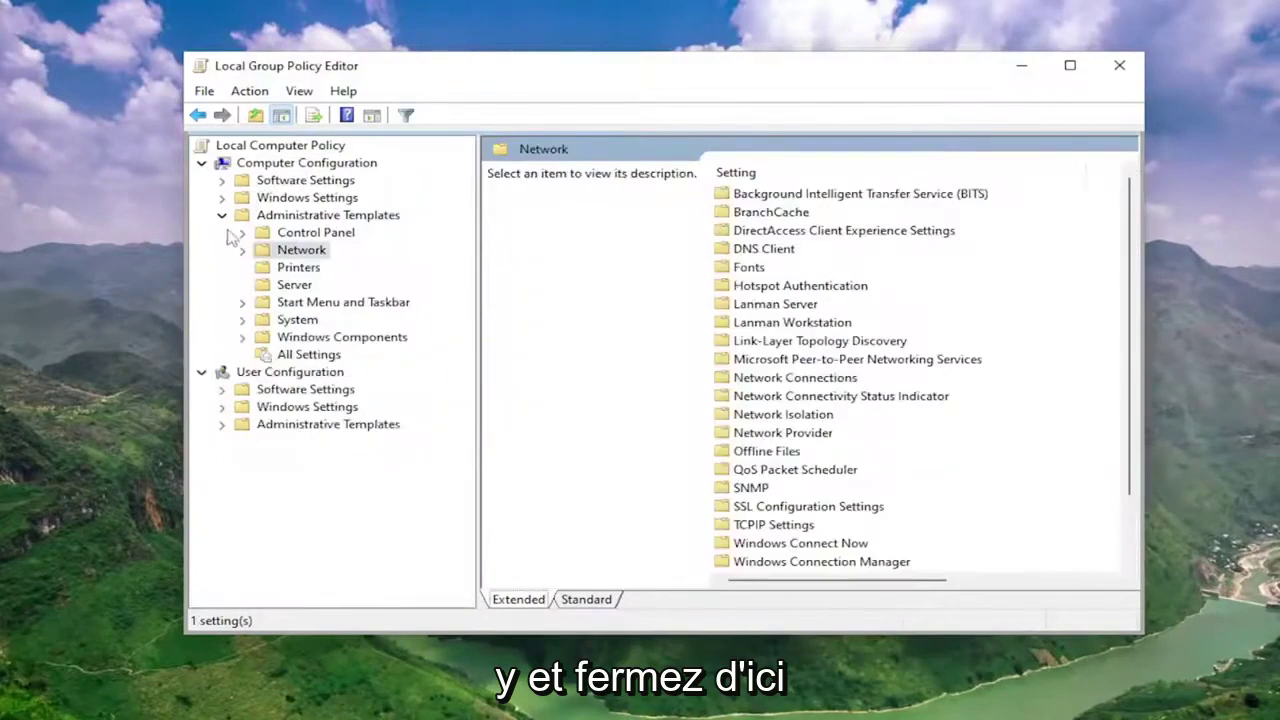
{"action": "left_click", "coordinate": [222, 215]}
{"action": "left_click", "coordinate": [201, 162]}
{"action": "left_click", "coordinate": [225, 146]}
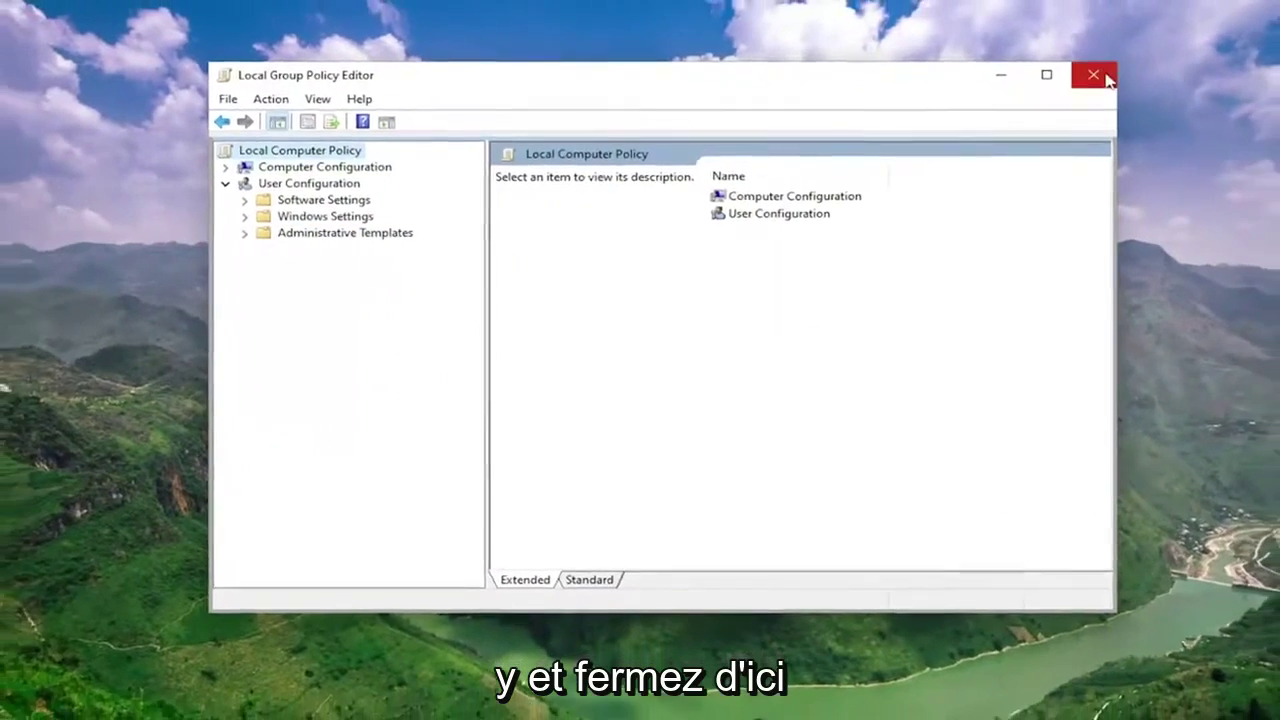
{"action": "left_click", "coordinate": [1111, 68]}
- Restart the computer from the Start button's Shut down or sign out menu
{"action": "right_click", "coordinate": [541, 703]}
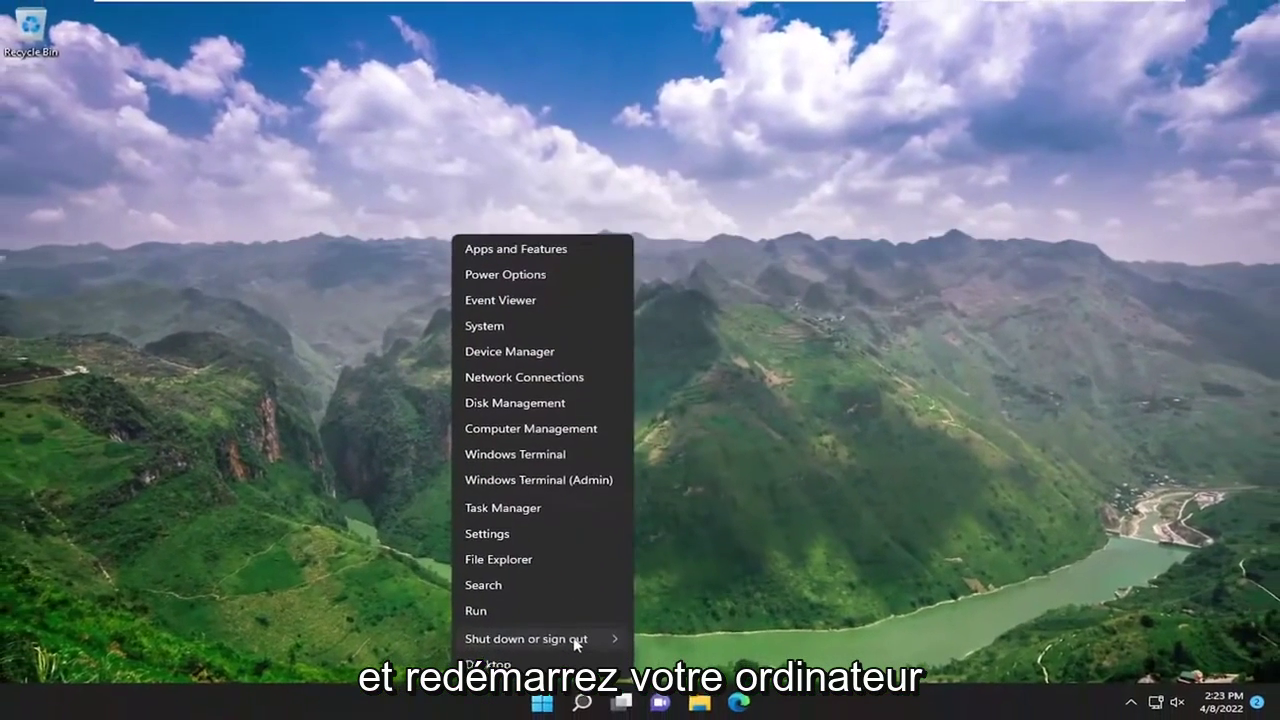
{"action": "mouse_move", "coordinate": [577, 642]}
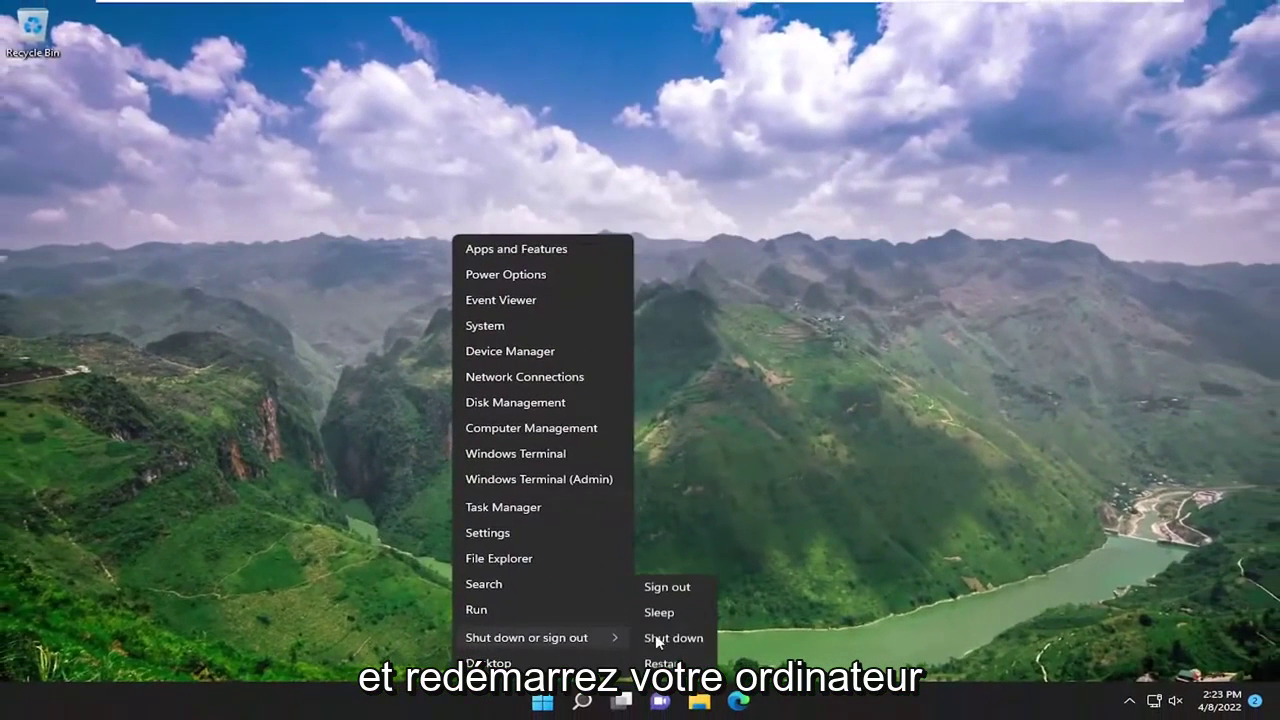
{"action": "left_click", "coordinate": [668, 666]}
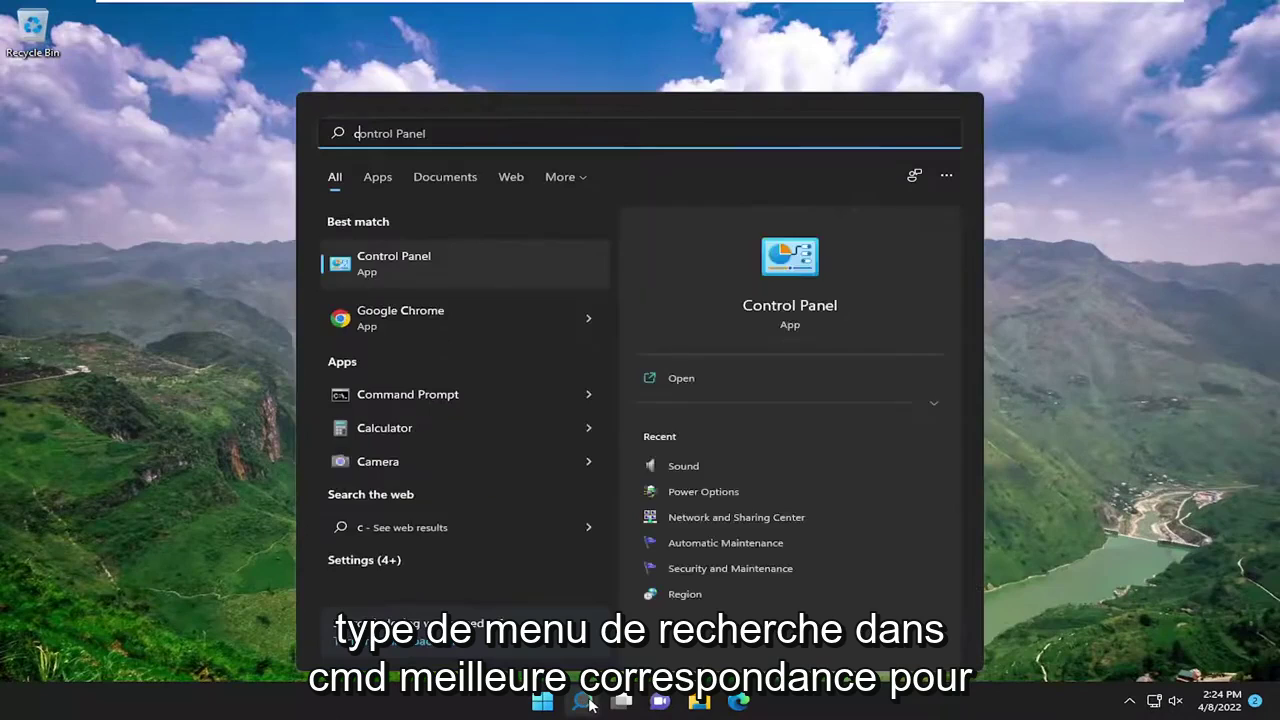
- Run sfc /scannow in a Command Prompt started as administrator
{"action": "type", "text": "cmd"}
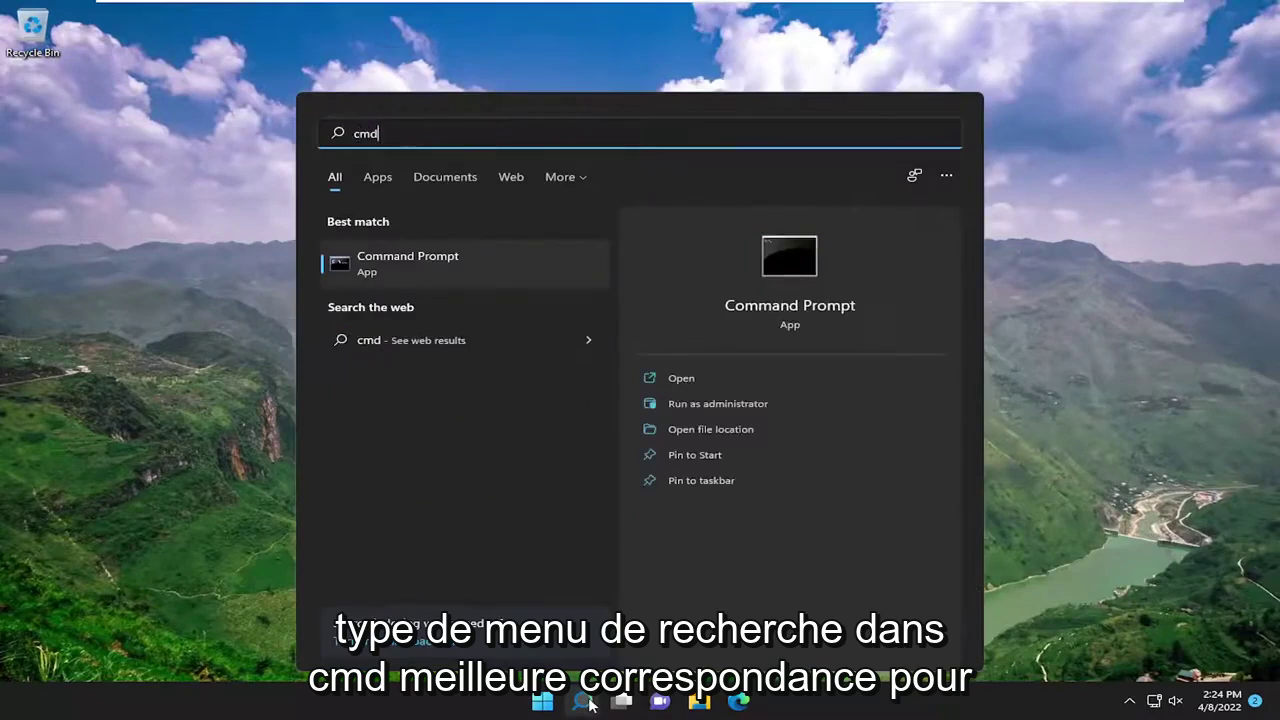
{"action": "right_click", "coordinate": [398, 257]}
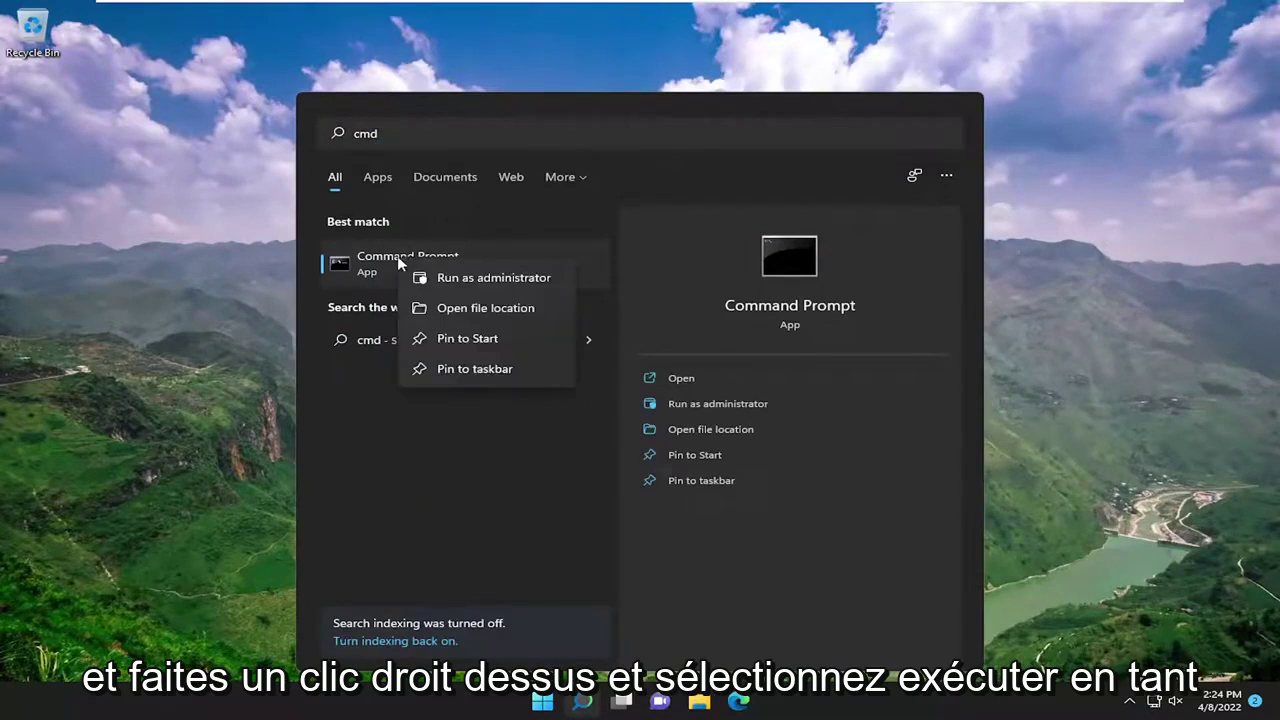
{"action": "left_click", "coordinate": [485, 280]}
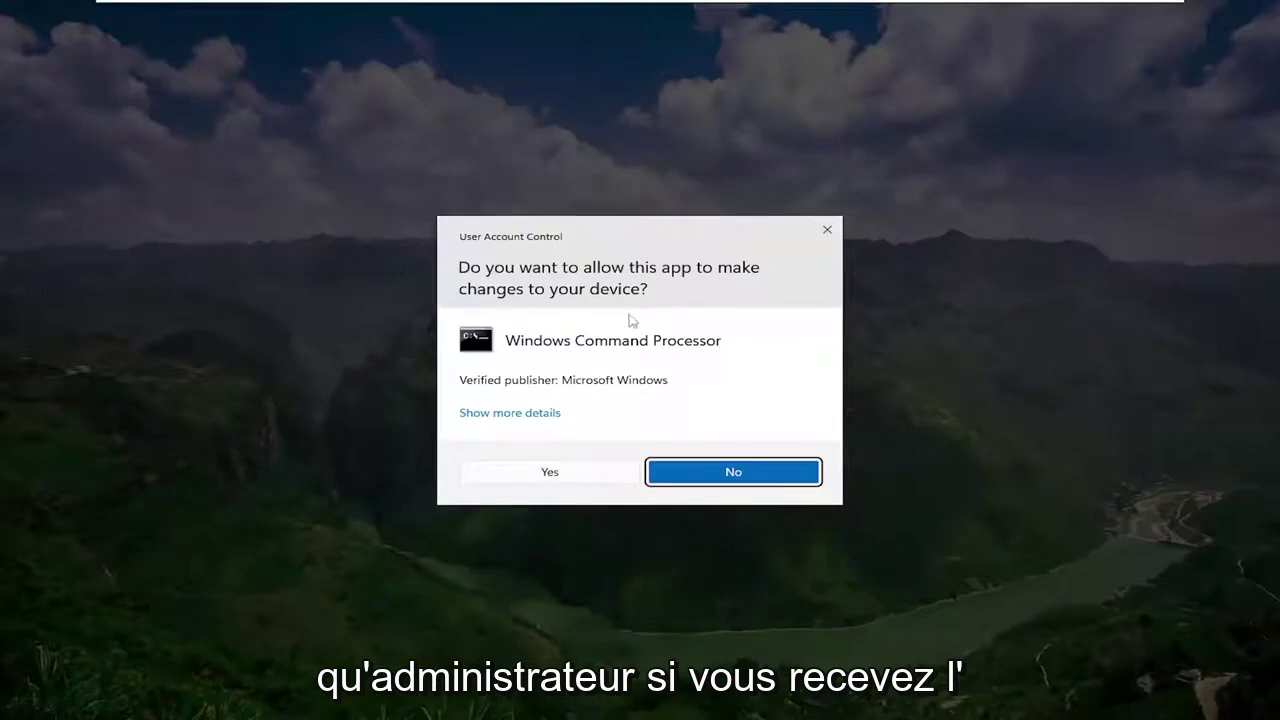
{"action": "left_click", "coordinate": [538, 478]}
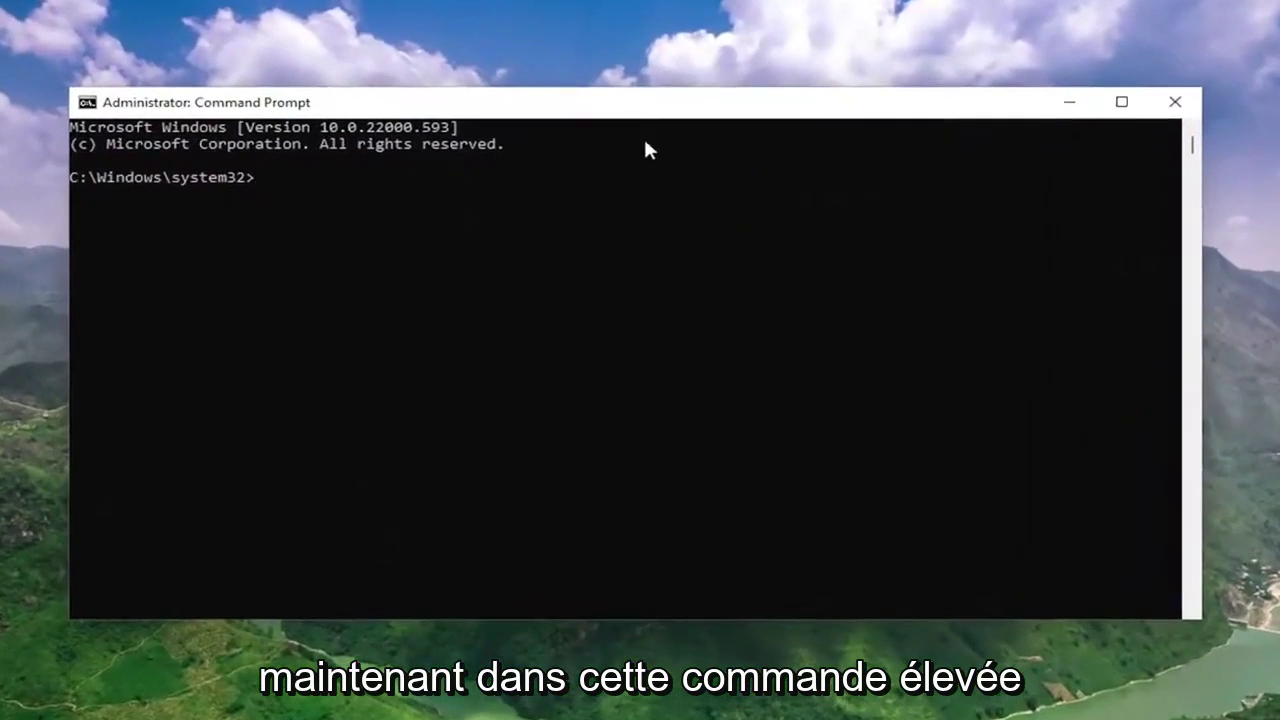
{"action": "type", "text": "sf"}
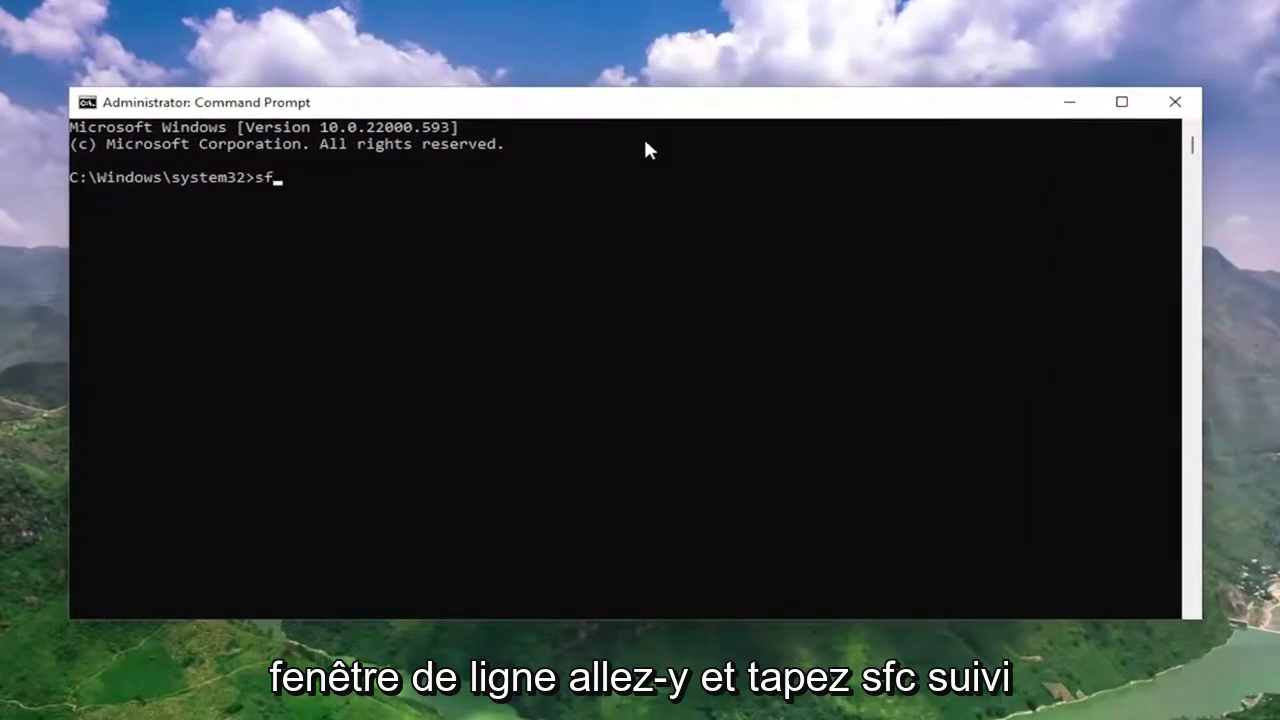
{"action": "type", "text": "c /s"}
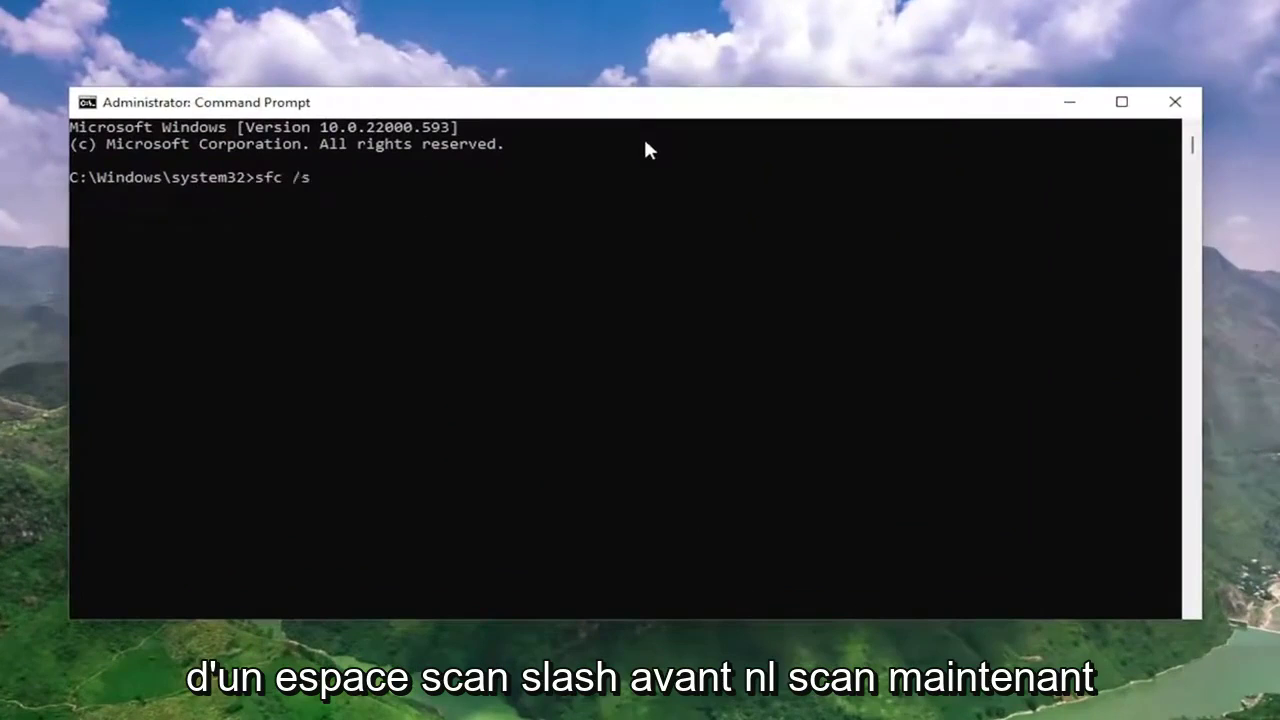
{"action": "type", "text": "cannow"}
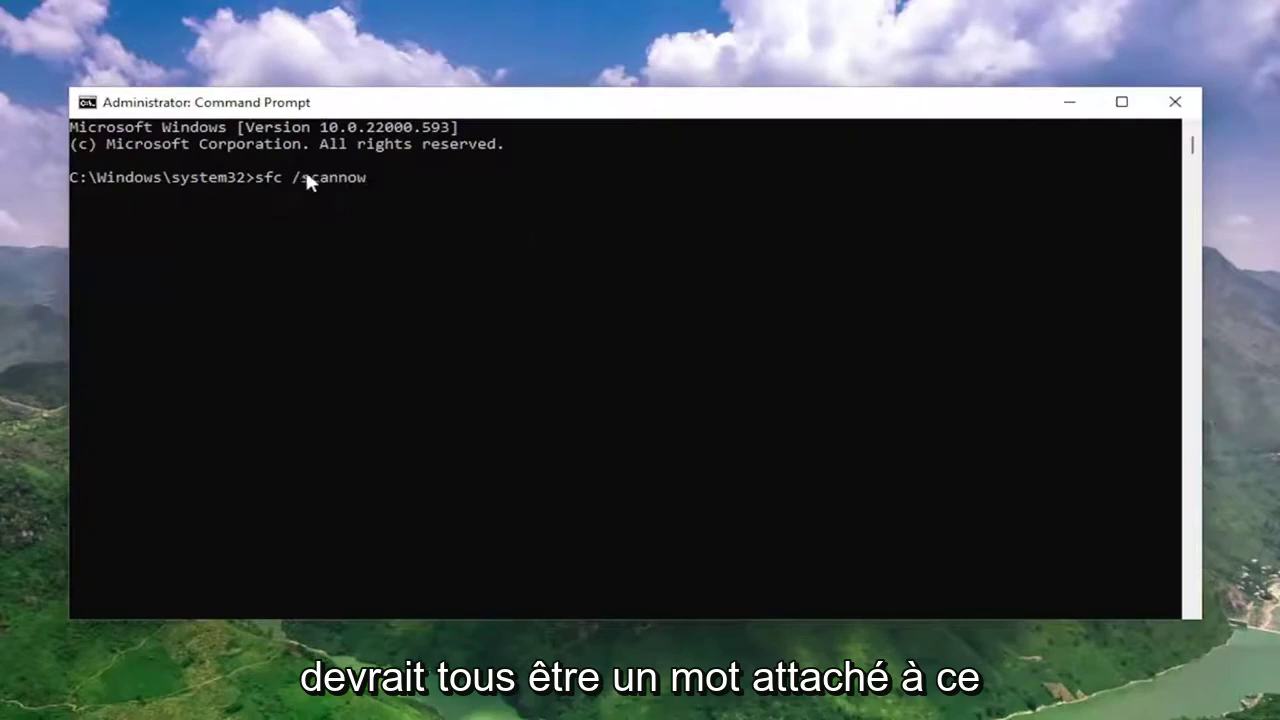
{"action": "key", "text": "Return"}
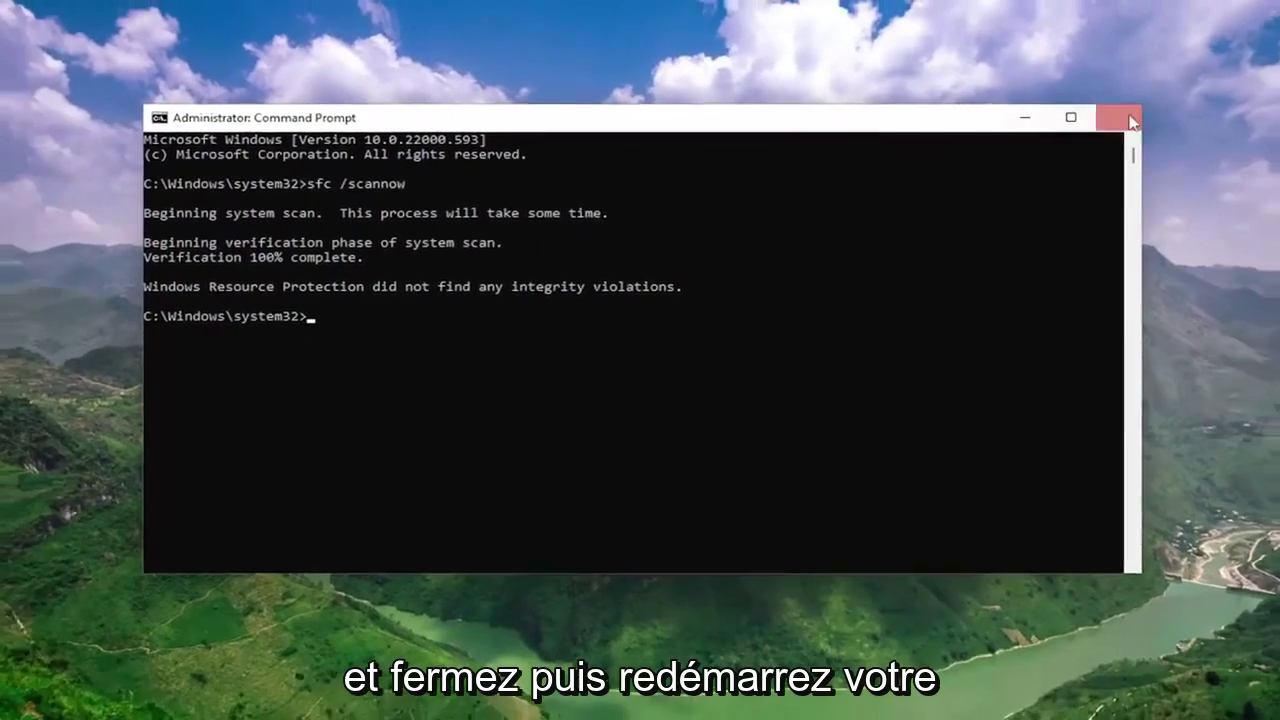
- Close Command Prompt and bring up the Win+X Shut down or sign out options
{"action": "left_click", "coordinate": [1148, 108]}
{"action": "key", "text": "super+x"}
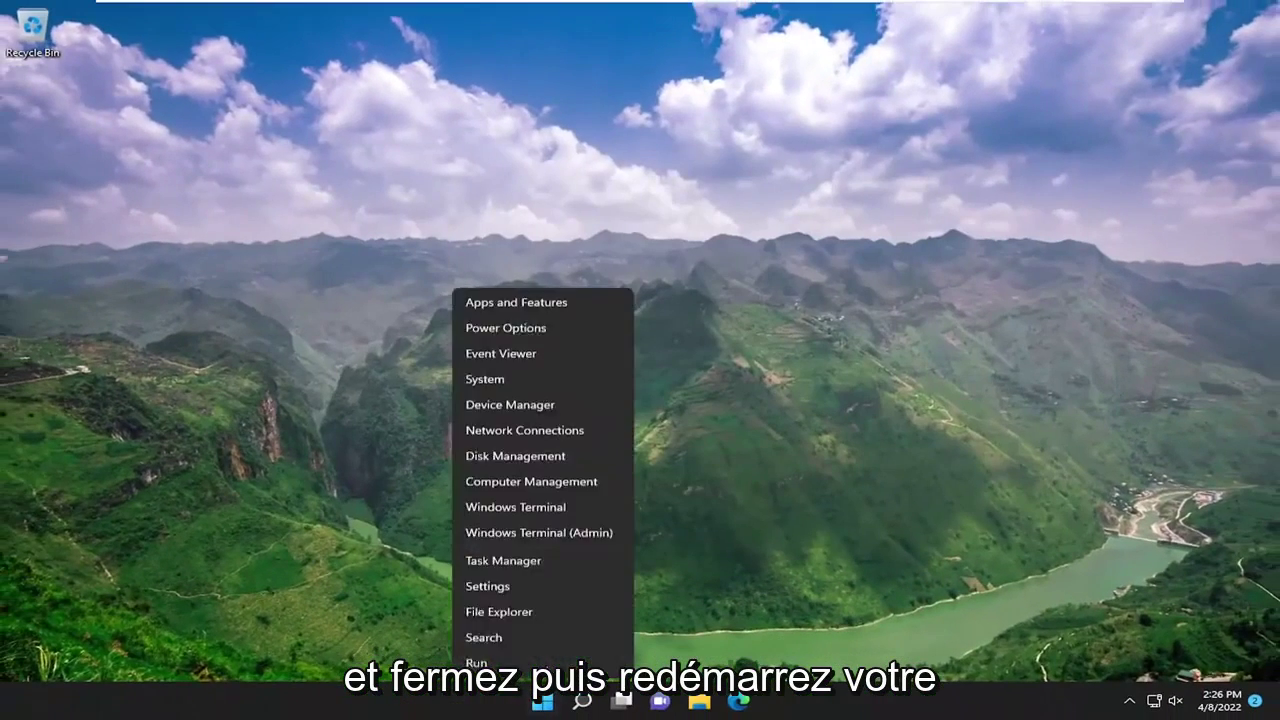
{"action": "mouse_move", "coordinate": [580, 645]}
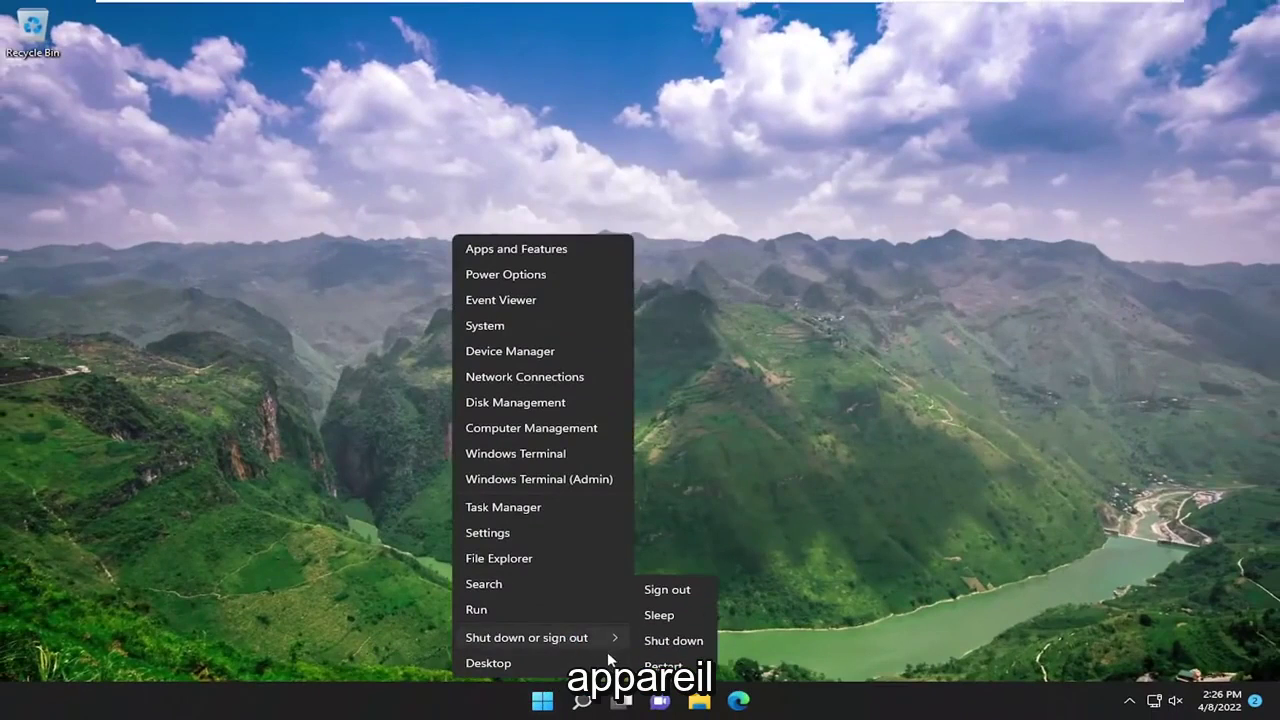